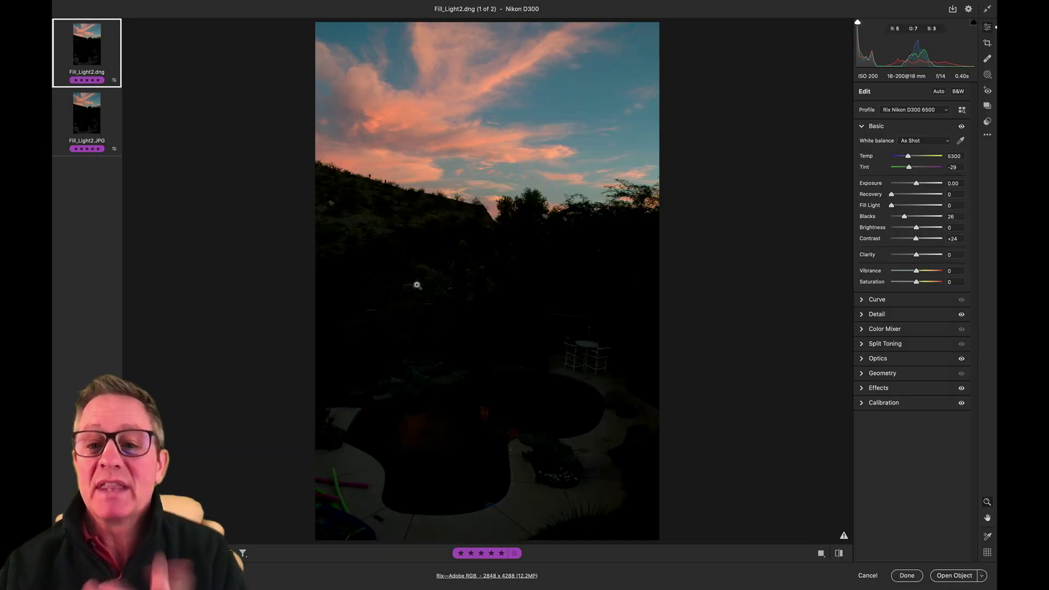
# - Try an exposure of +3.35 on Fill_Light2.dng and reset its edits
pyautogui.click(939, 184)
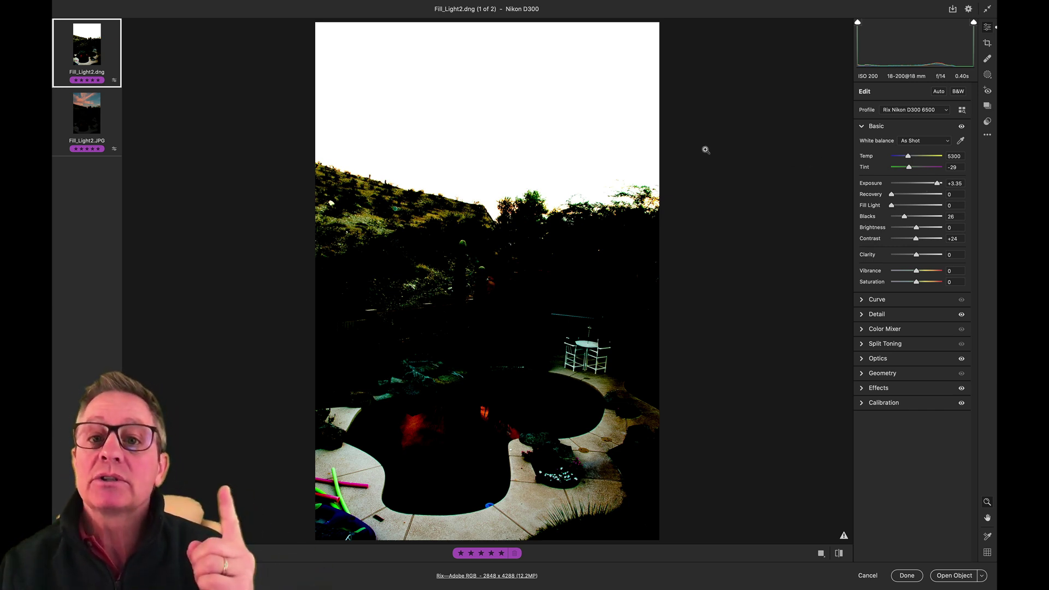
pyautogui.press('alt')
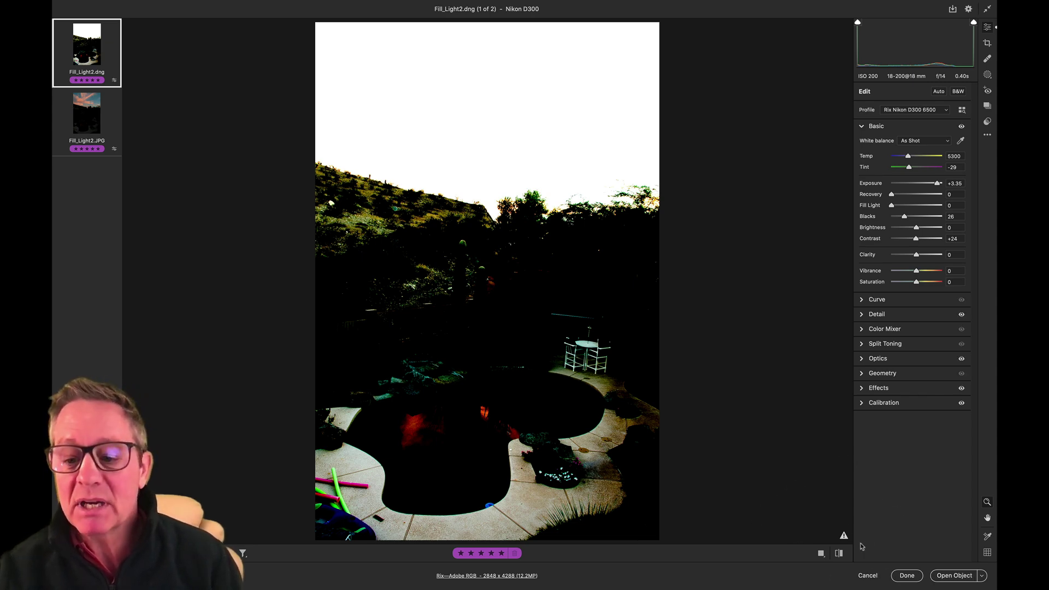
pyautogui.press('alt')
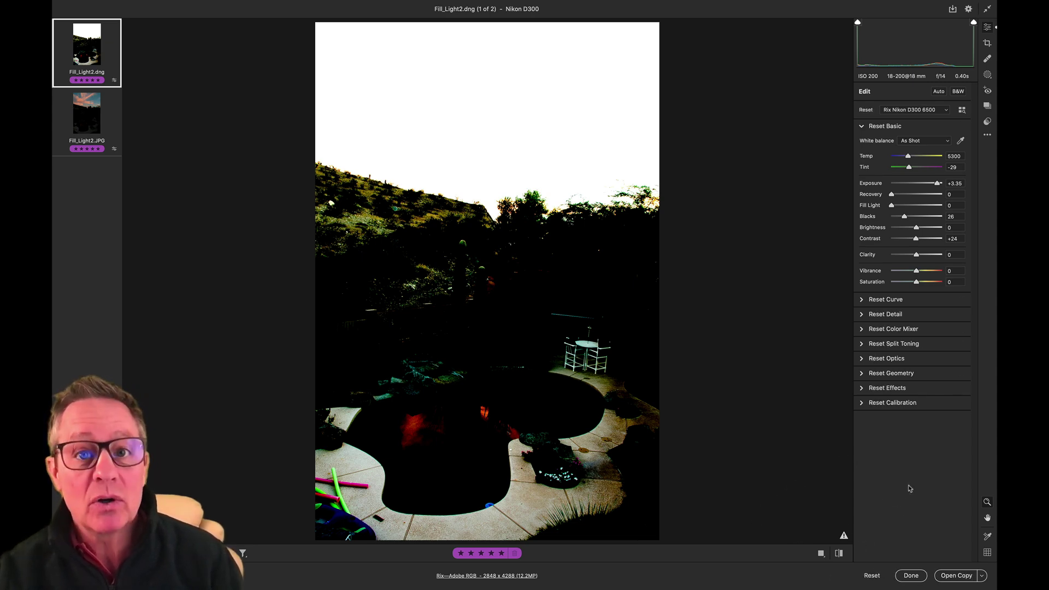
pyautogui.keyDown('alt'); pyautogui.click(872, 575); pyautogui.keyUp('alt')
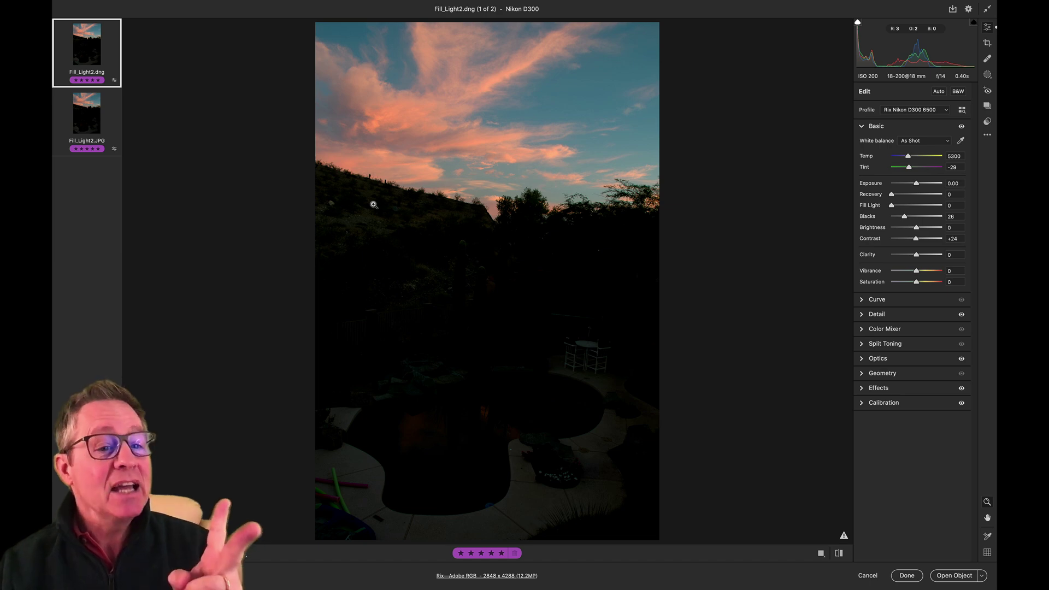
# - View Fill_Light2.JPG, cancel the Camera Raw session and reopen both selected Fill_Light2 files in Camera Raw from Bridge
pyautogui.click(93, 133)
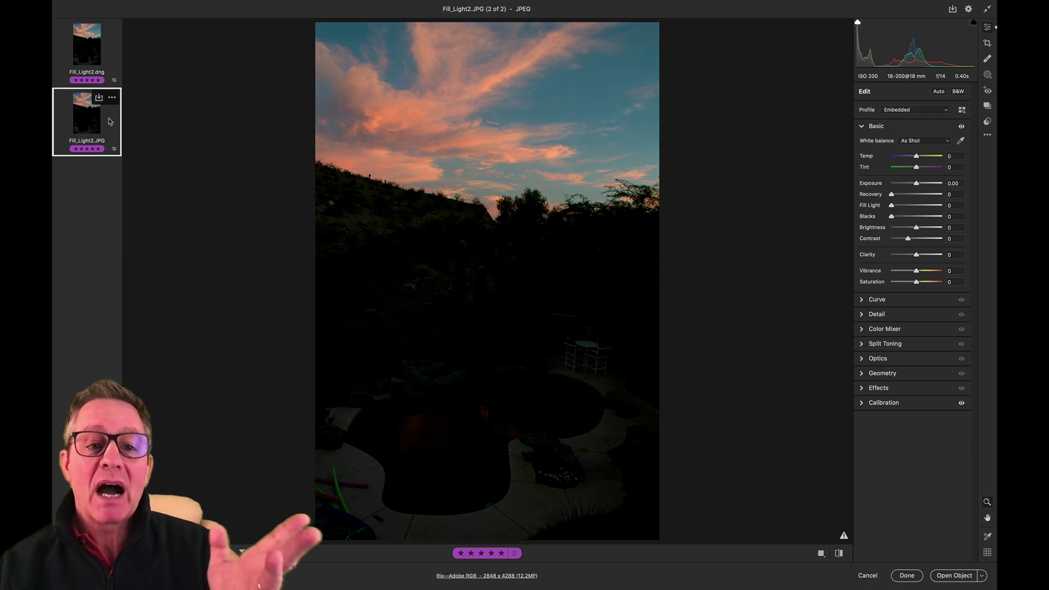
pyautogui.click(867, 576)
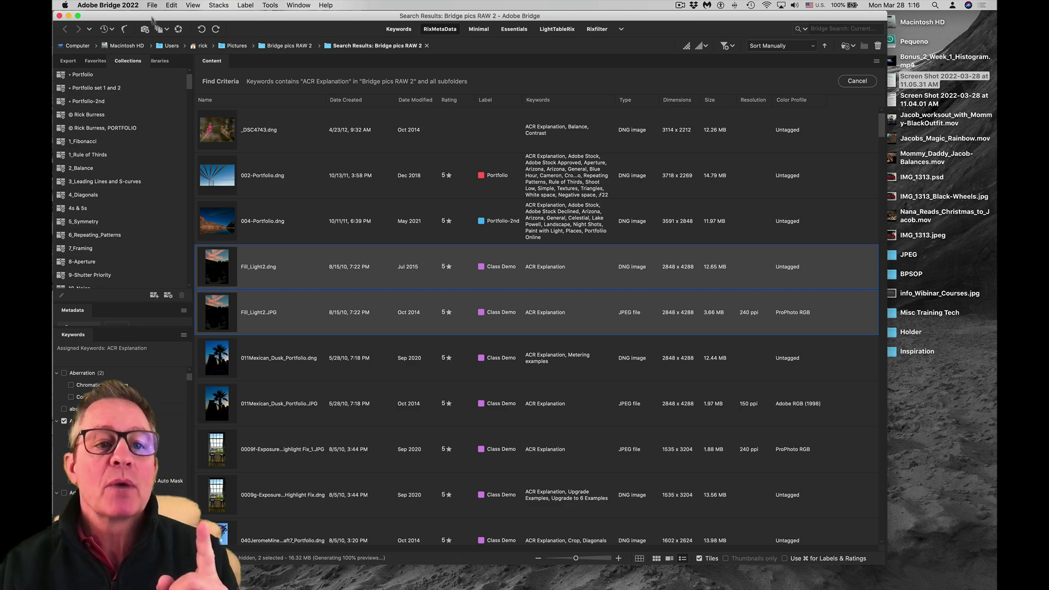
pyautogui.click(152, 4)
pyautogui.click(165, 61)
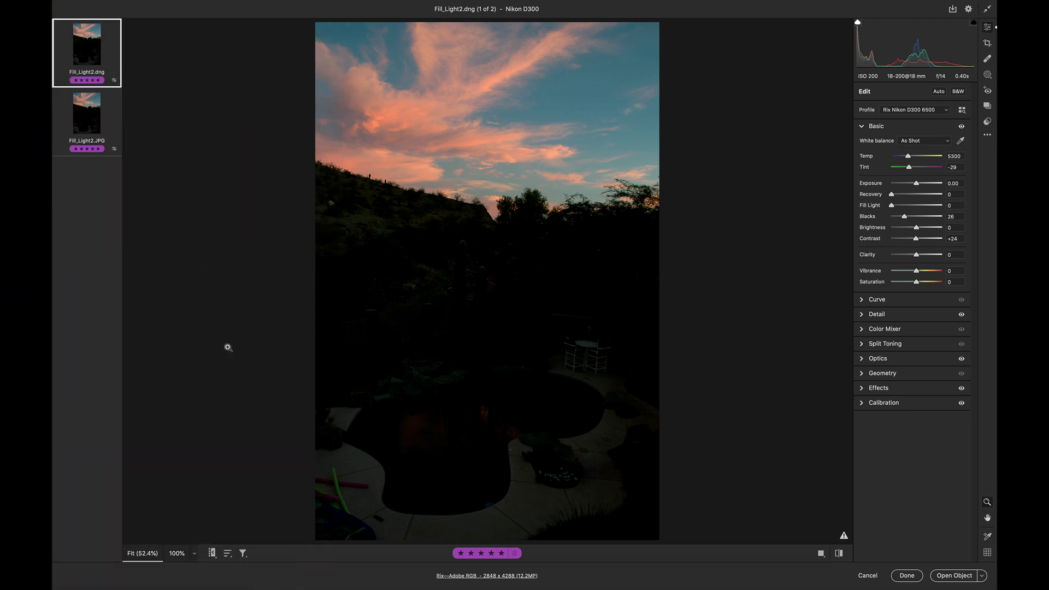
# - Try the horizontal filmstrip orientation and return the filmstrip to vertical
pyautogui.click(213, 553)
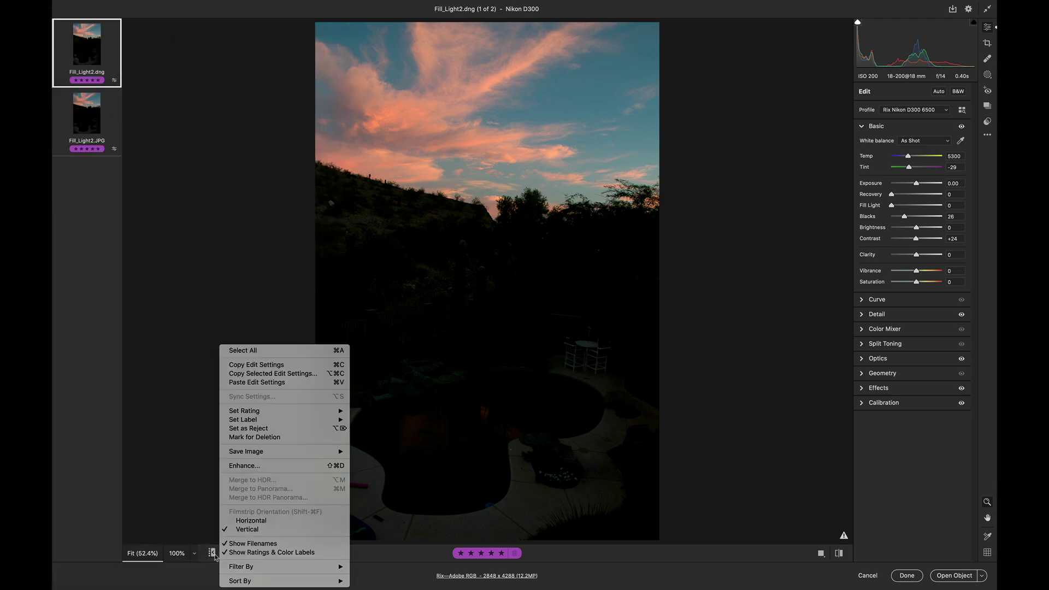
pyautogui.click(250, 521)
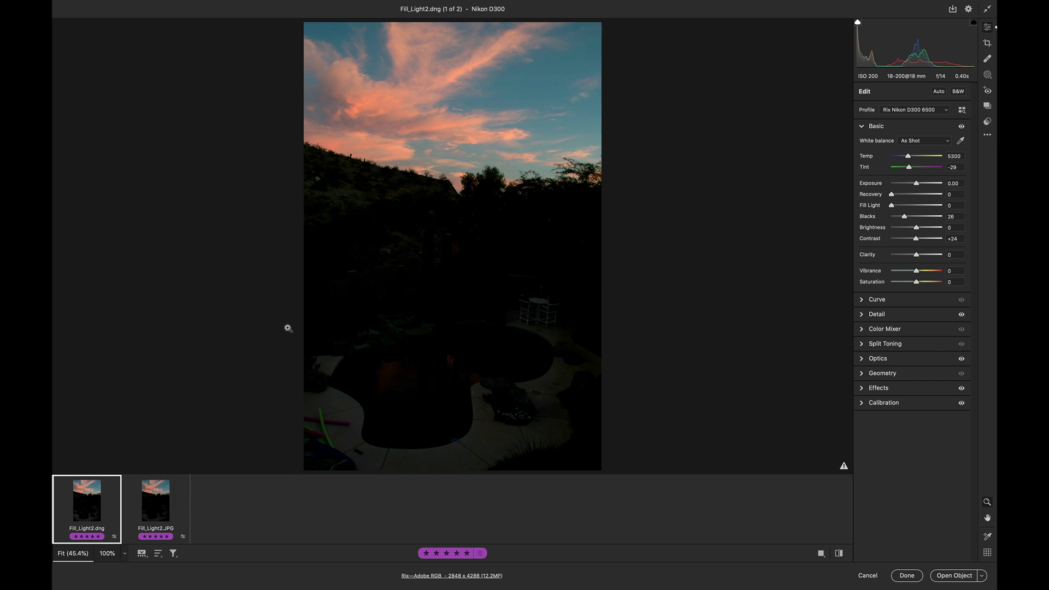
pyautogui.click(141, 555)
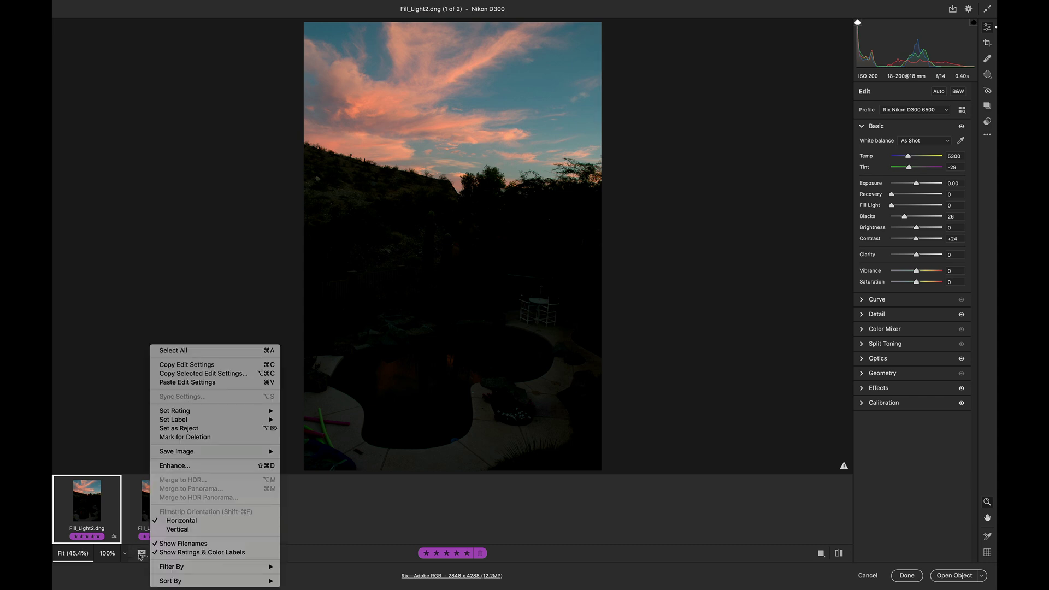
pyautogui.click(159, 530)
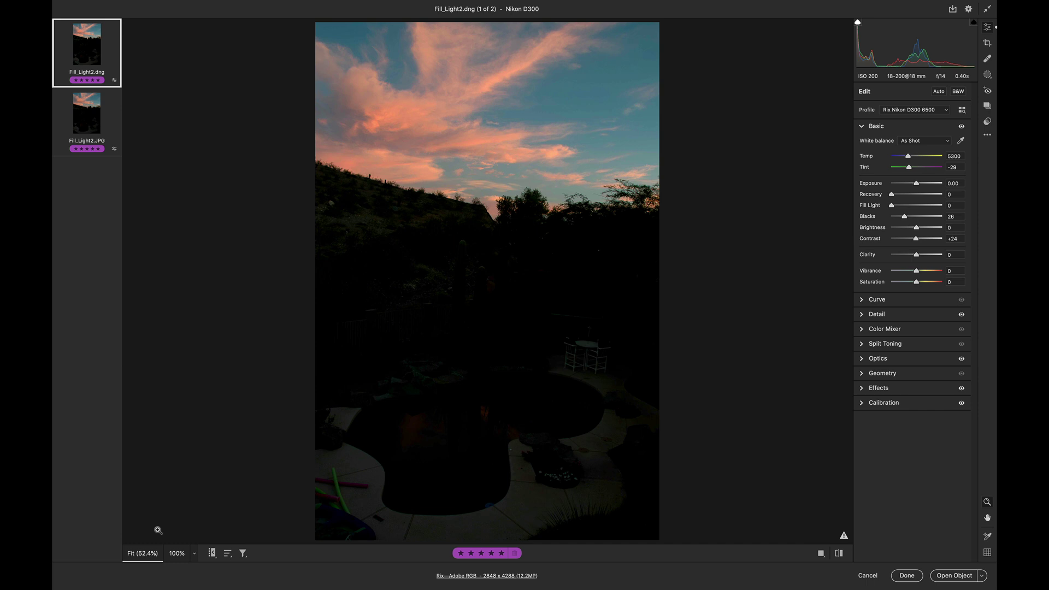
# - Alternate between Fill_Light2.dng and Fill_Light2.JPG to compare the raw and JPEG versions of the pool photo
pyautogui.moveTo(97, 71)
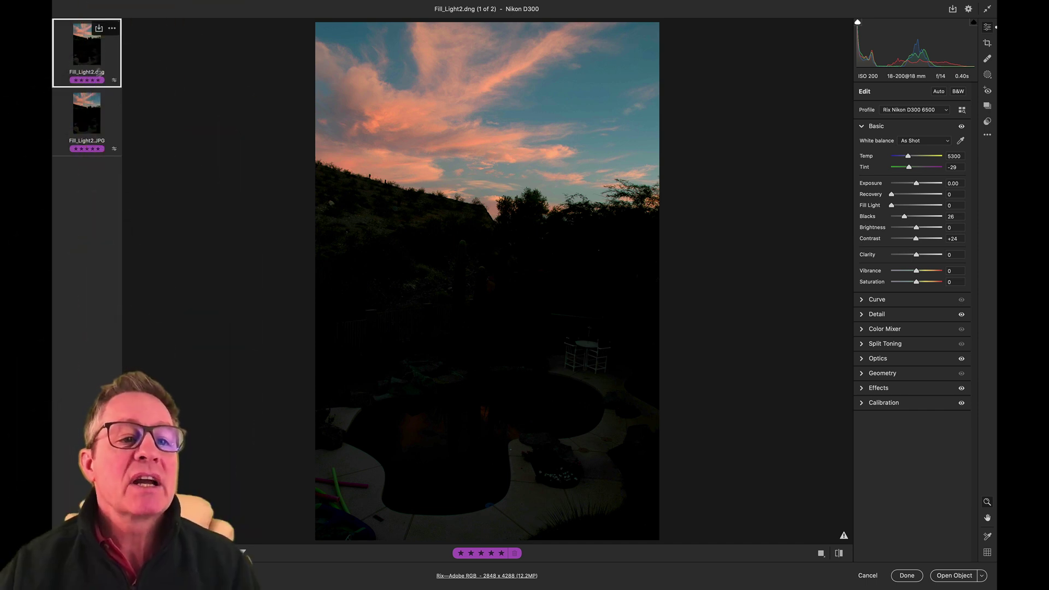
pyautogui.click(89, 113)
pyautogui.click(92, 65)
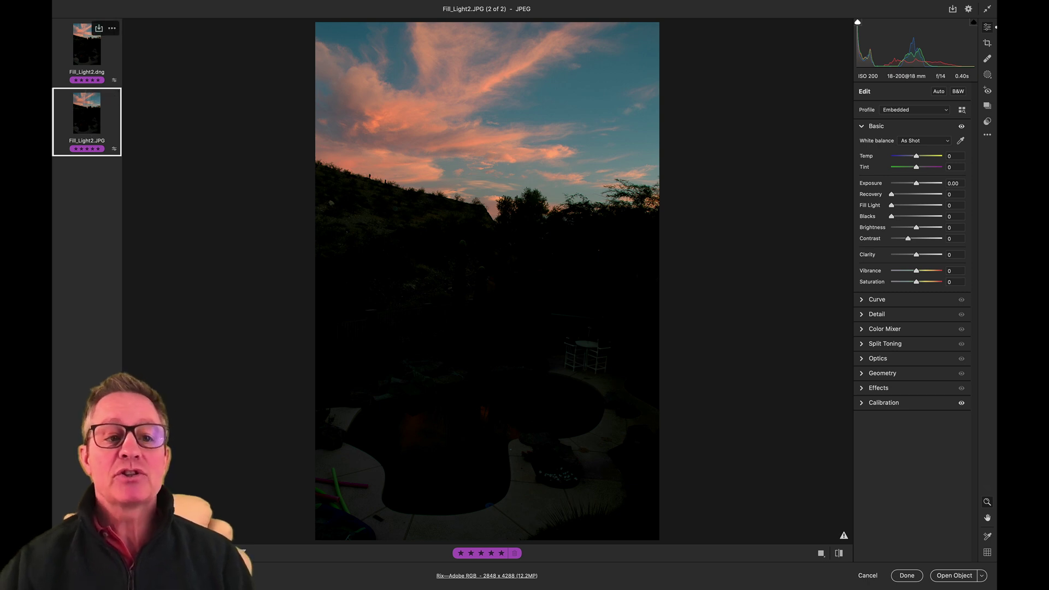
pyautogui.click(85, 132)
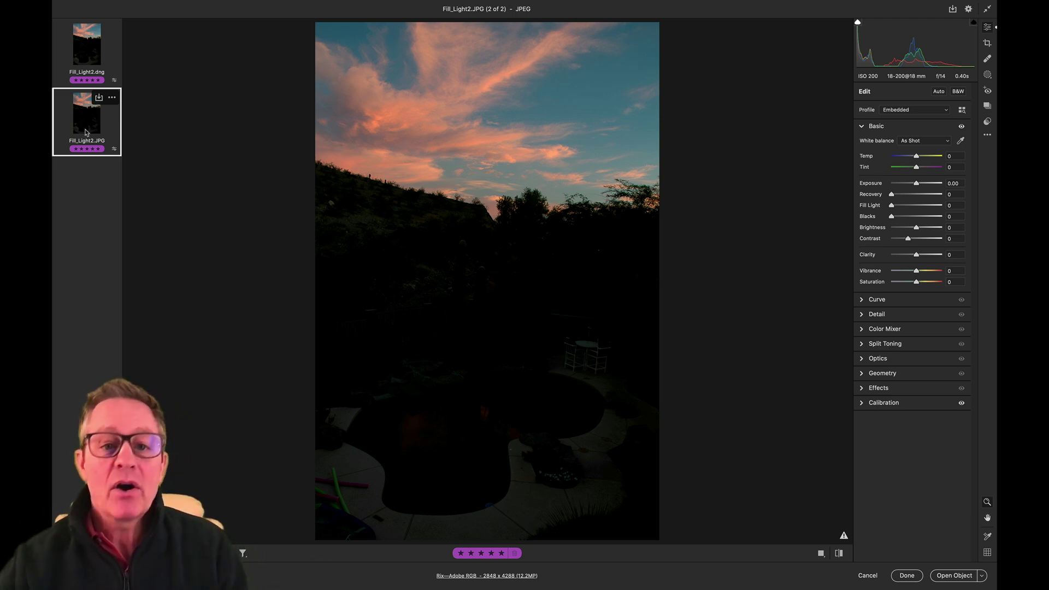
pyautogui.click(86, 55)
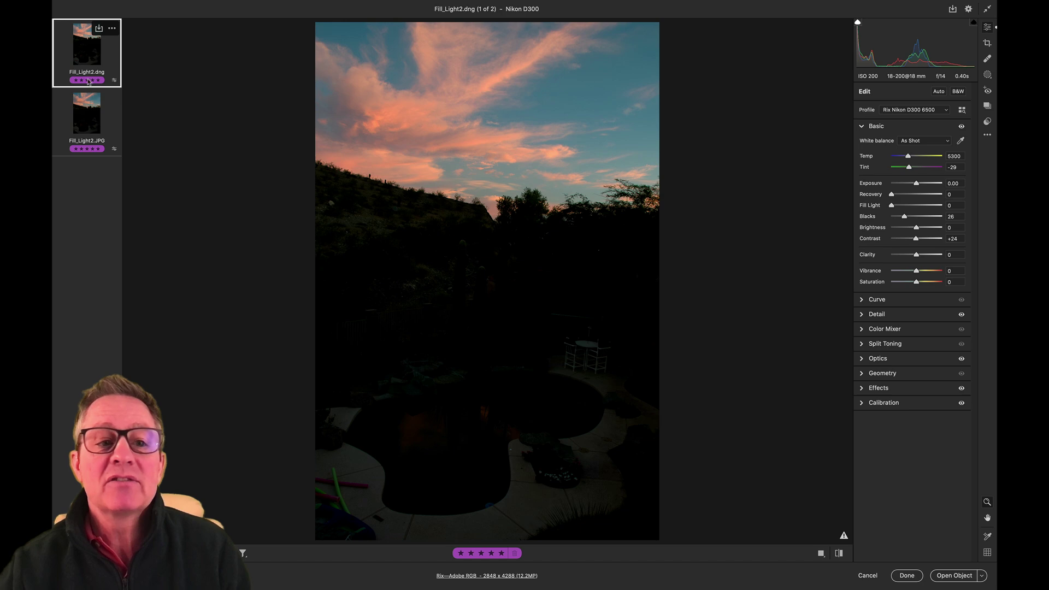
pyautogui.click(86, 119)
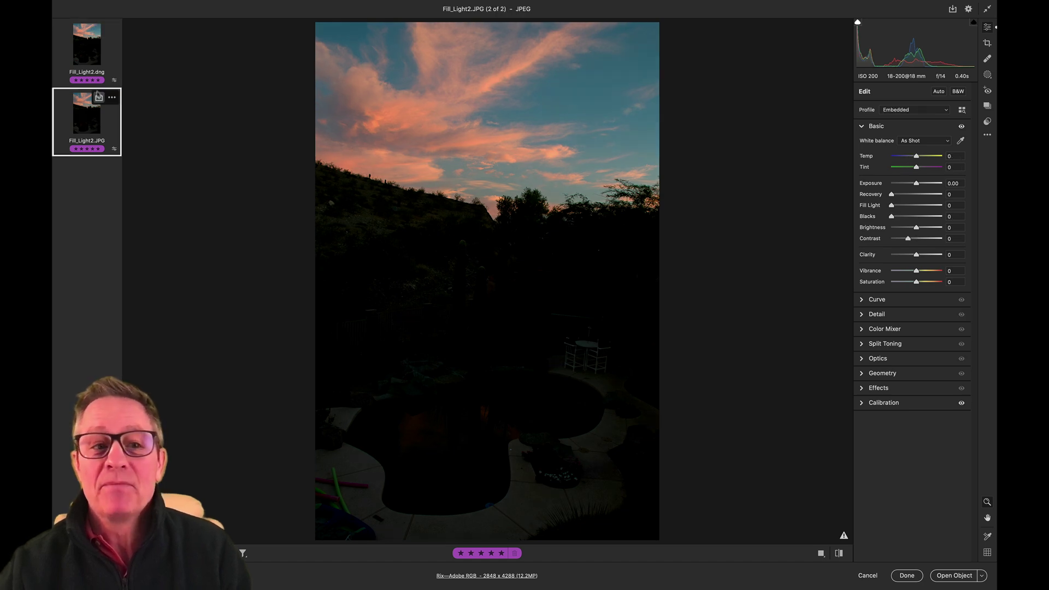
pyautogui.click(96, 61)
pyautogui.click(91, 114)
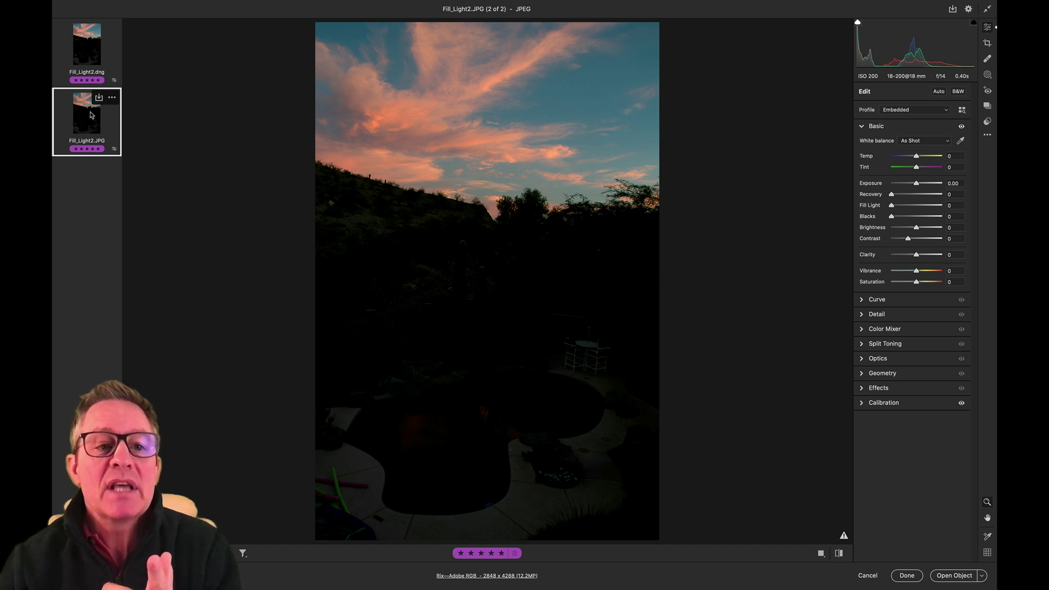
pyautogui.click(91, 51)
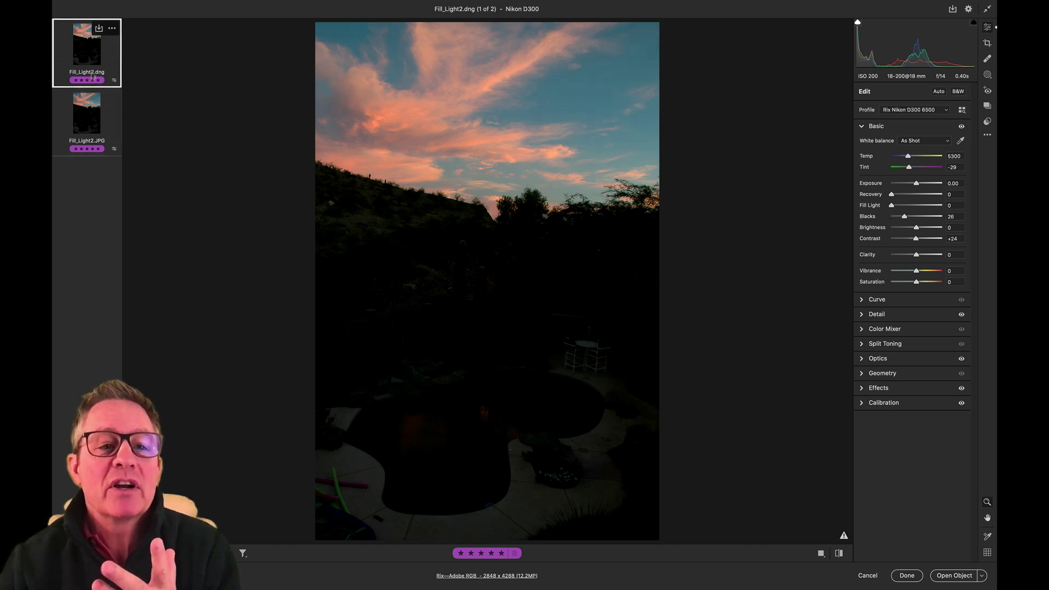
# - Update Fill_Light2.JPG to the current process version and undo the update
pyautogui.click(93, 113)
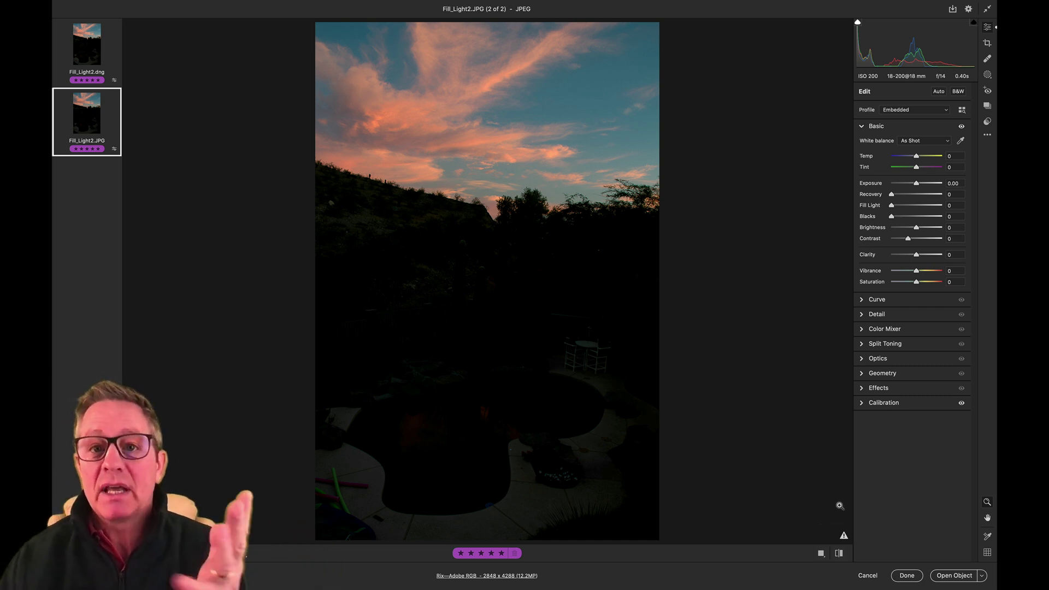
pyautogui.click(845, 539)
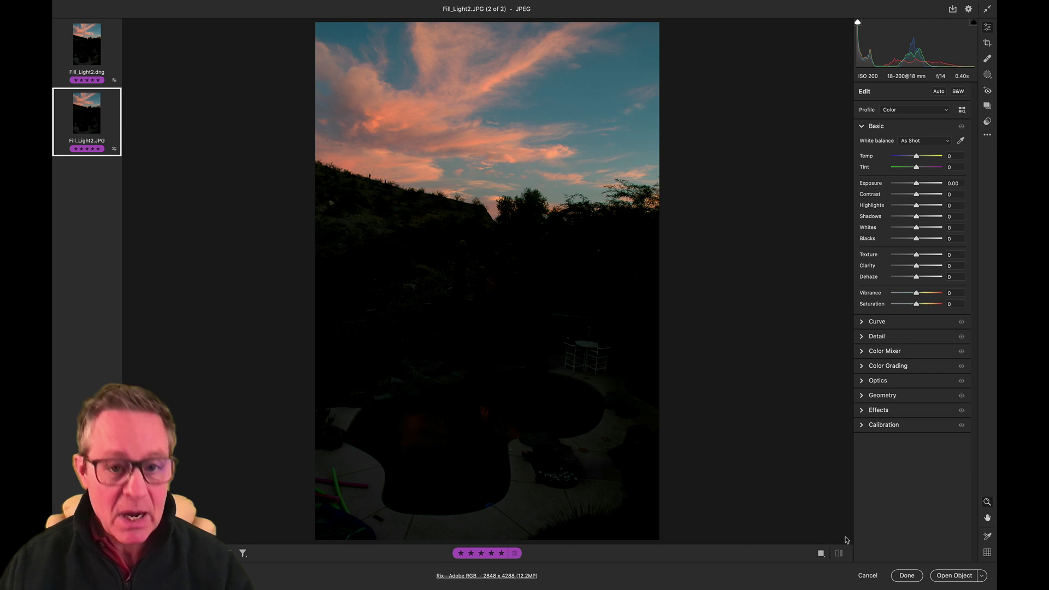
pyautogui.press('super+z')
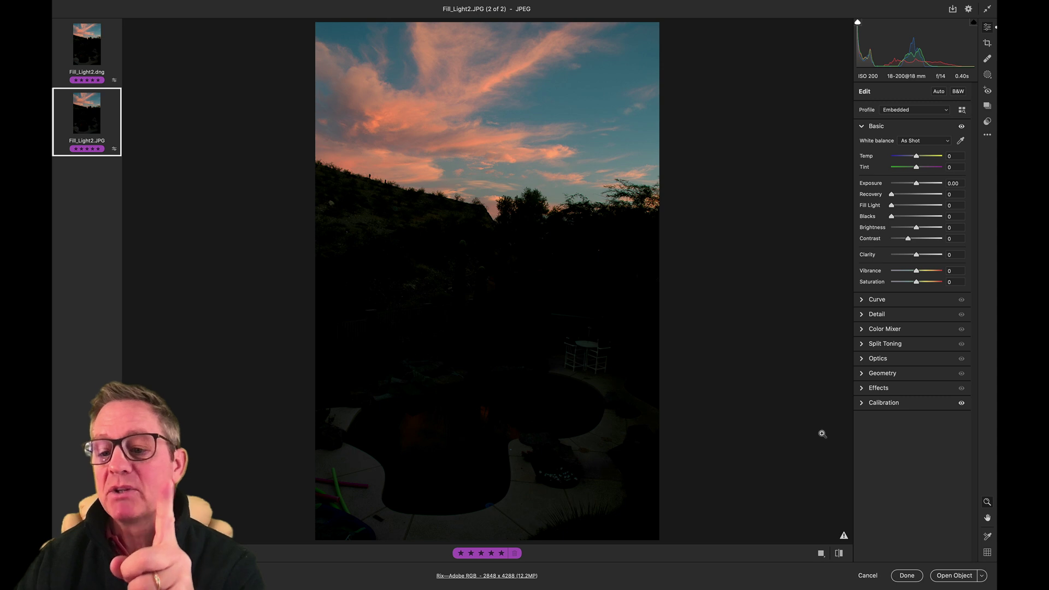
# - Try Auto adjustments with Shadows at +100 on the JPEG under the current process version, and reset its edits
pyautogui.click(845, 534)
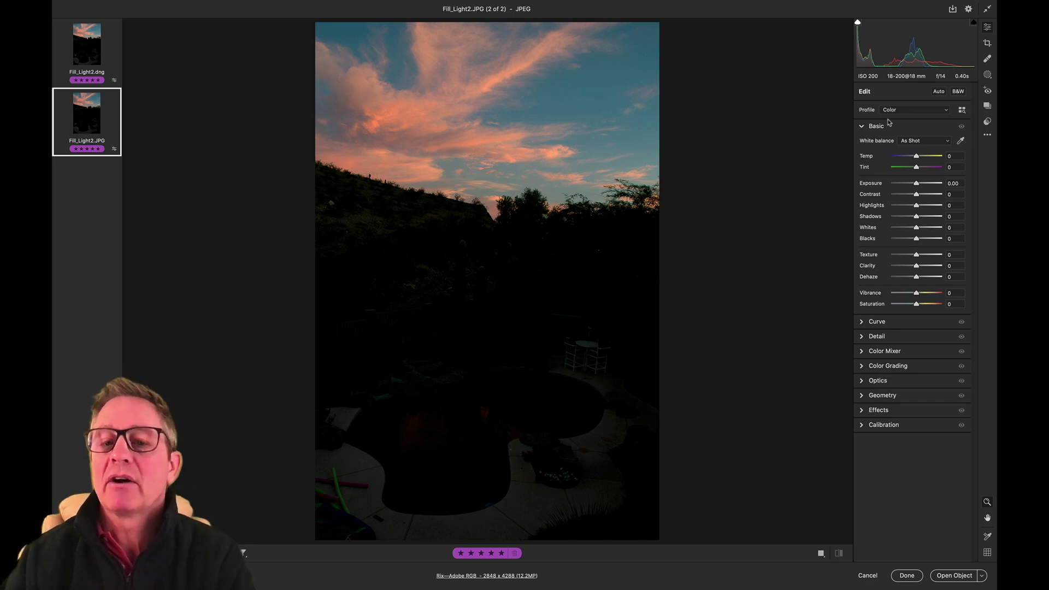
pyautogui.click(938, 92)
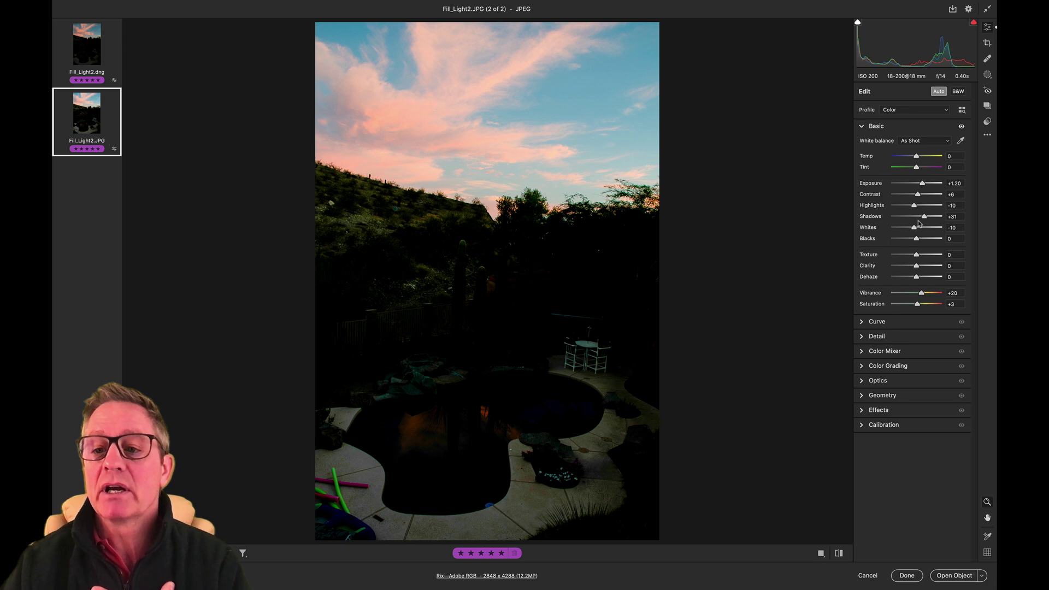
pyautogui.moveTo(882, 44)
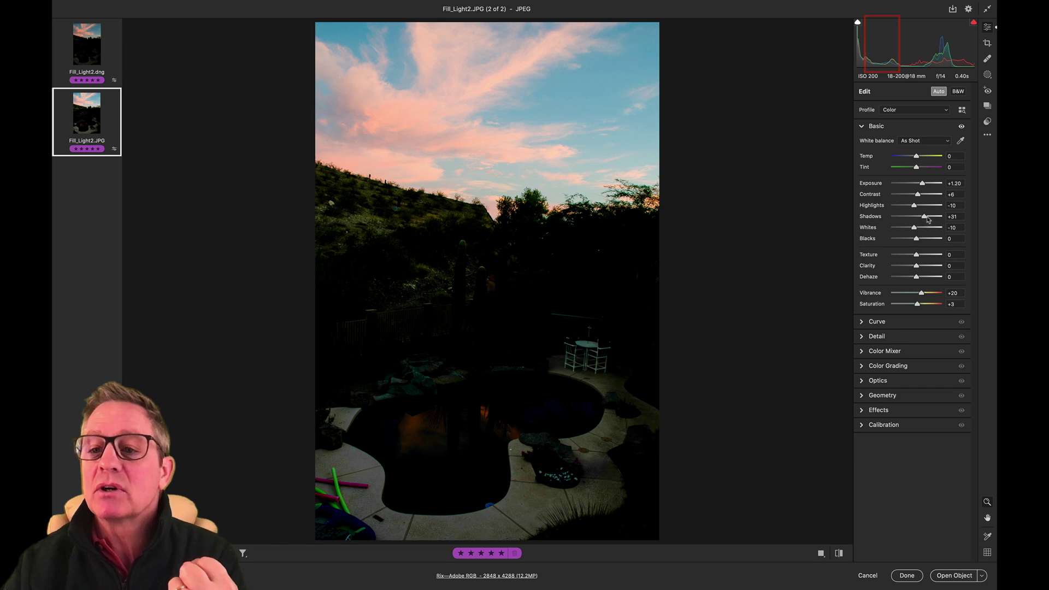
pyautogui.moveTo(925, 219); pyautogui.dragTo(948, 215)
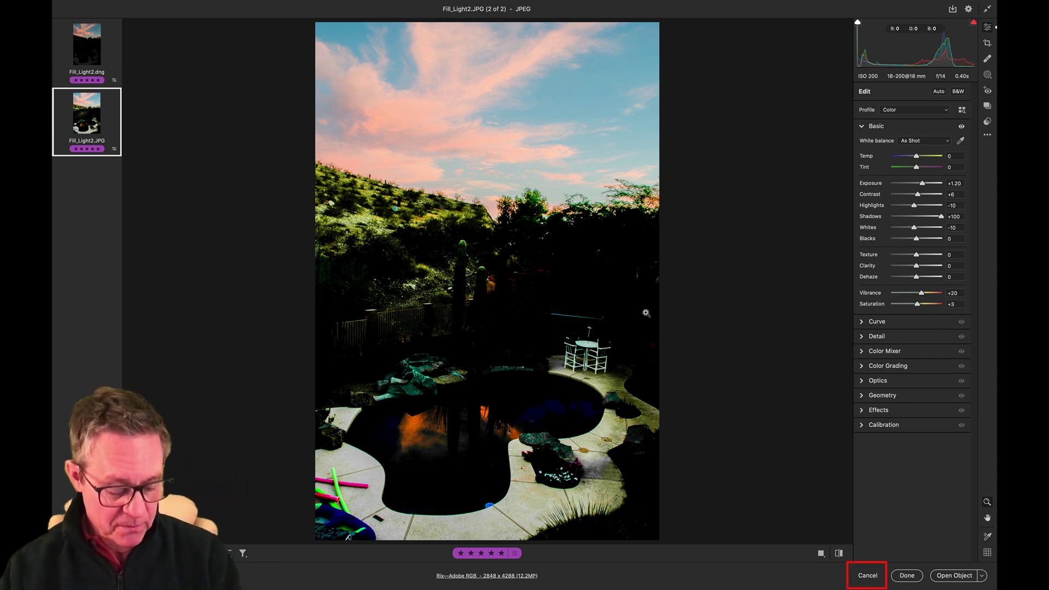
pyautogui.press('alt')
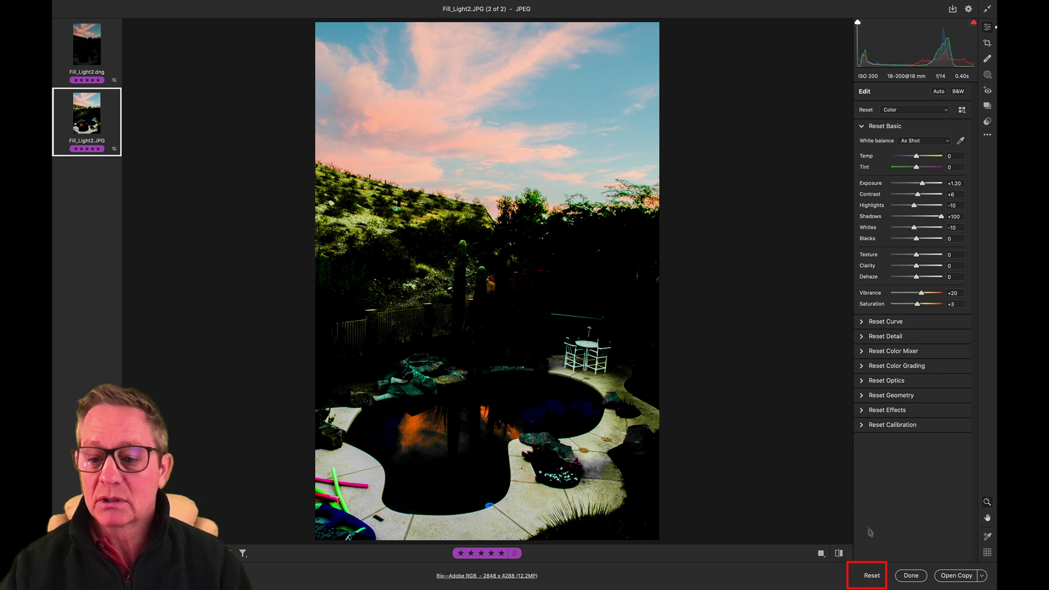
pyautogui.click(869, 573)
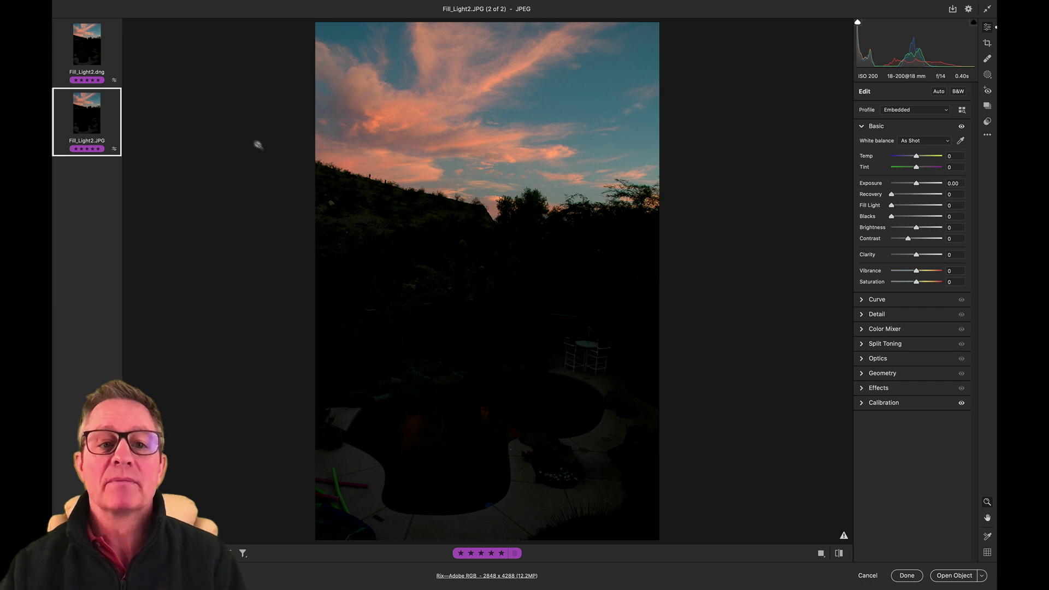
# - Update Fill_Light2.dng to the current process version (Version 5) and apply Auto adjustments
pyautogui.moveTo(88, 54)
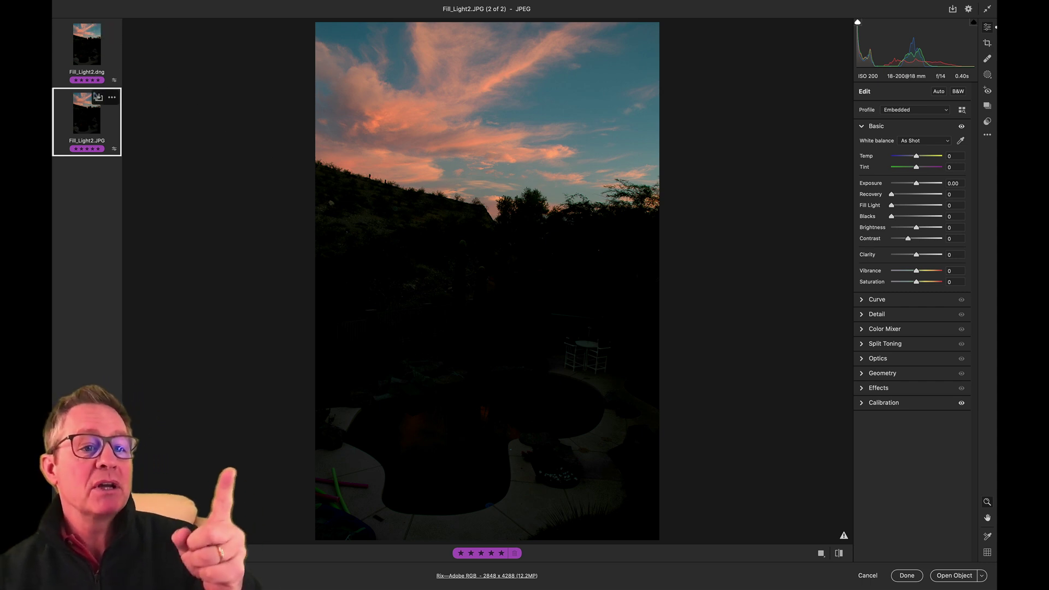
pyautogui.click(87, 61)
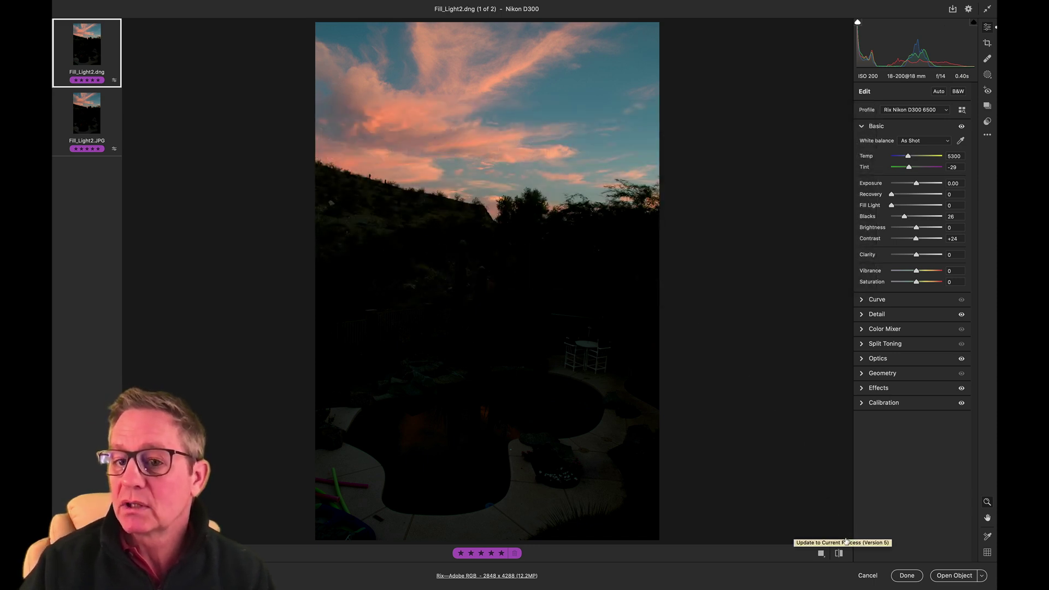
pyautogui.click(845, 542)
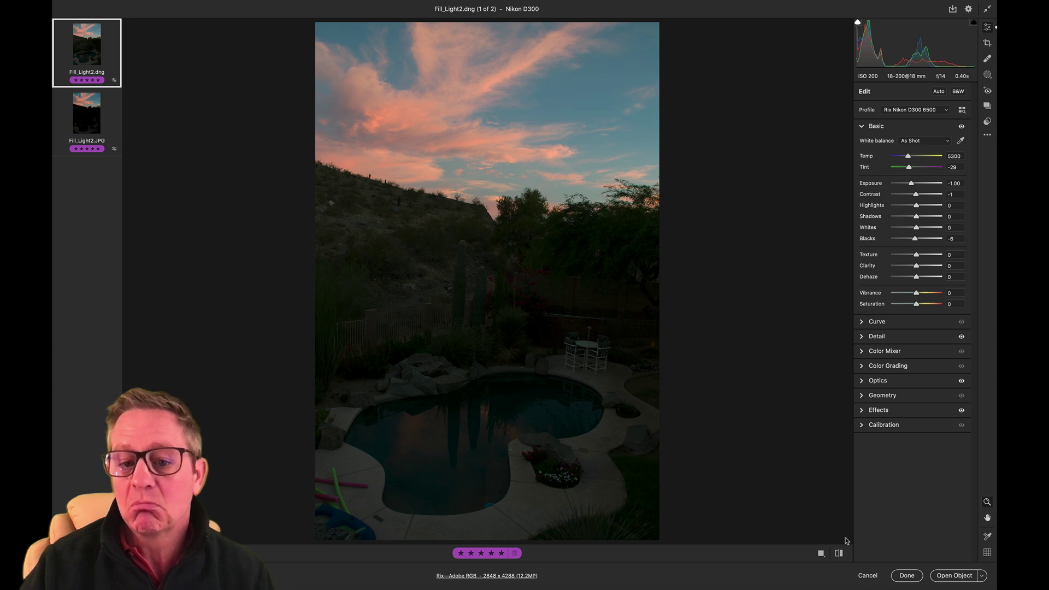
pyautogui.click(938, 92)
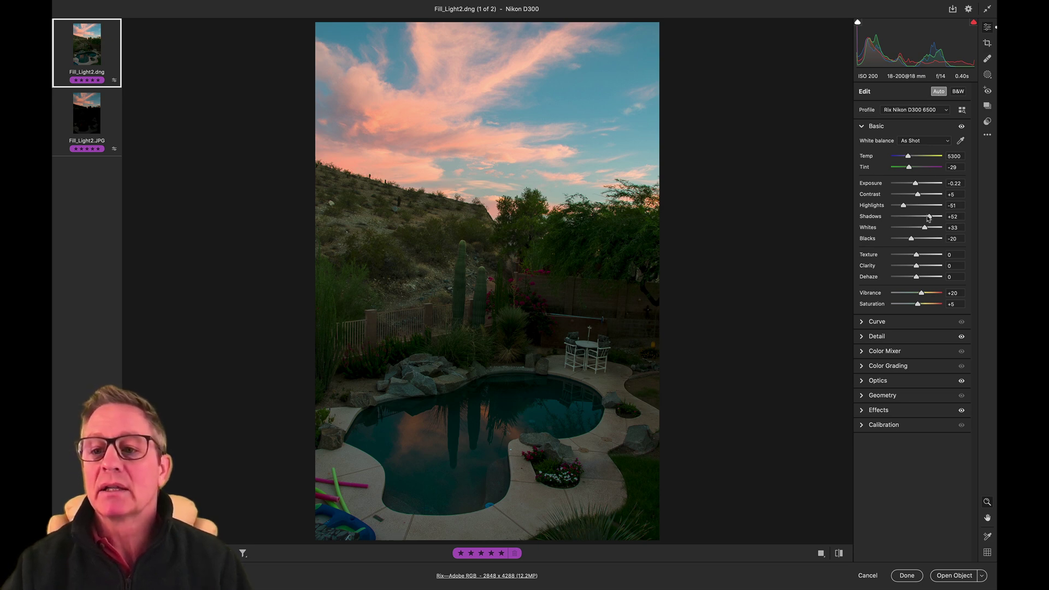
# - Refine the DNG's tones by setting Shadows to +100, Blacks to +43 and Contrast to +41
pyautogui.moveTo(928, 217); pyautogui.dragTo(961, 218)
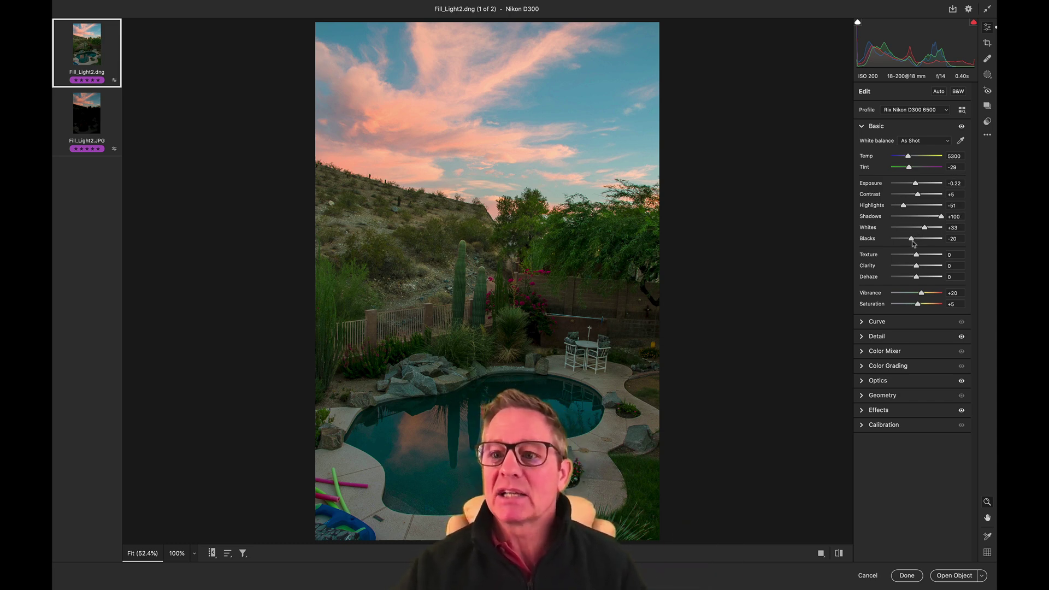
pyautogui.moveTo(912, 241); pyautogui.dragTo(929, 241)
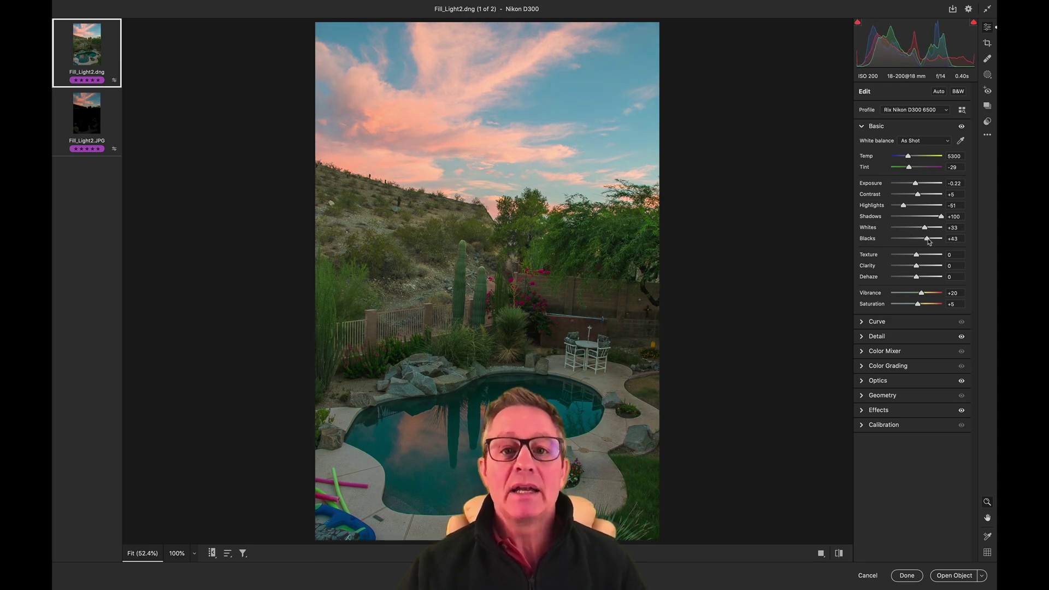
pyautogui.moveTo(917, 195)
pyautogui.mouseDown()
pyautogui.moveTo(940, 196)
pyautogui.moveTo(927, 199)
pyautogui.mouseUp()
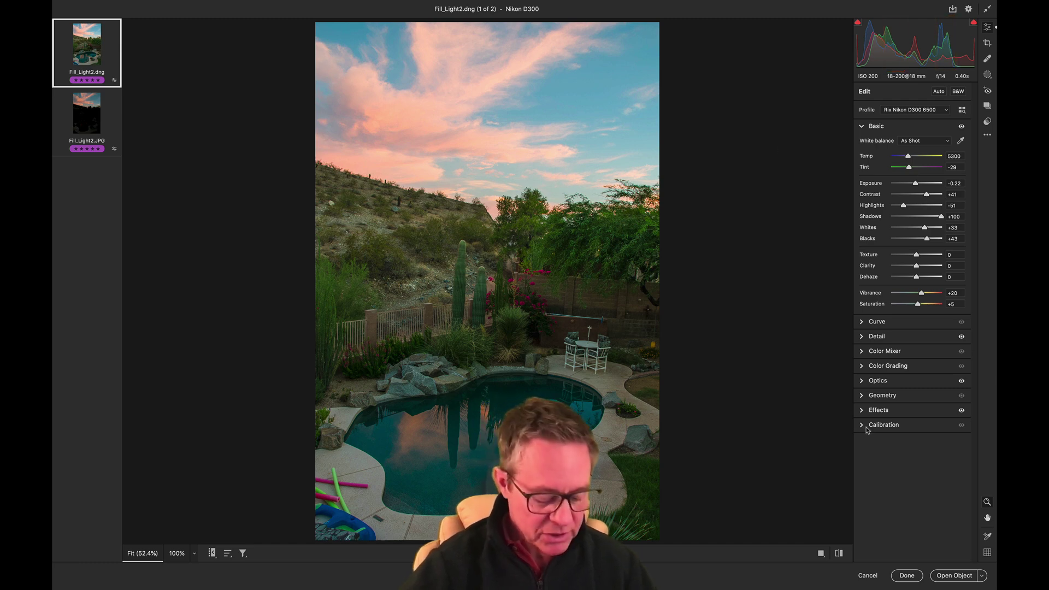
pyautogui.press('alt')
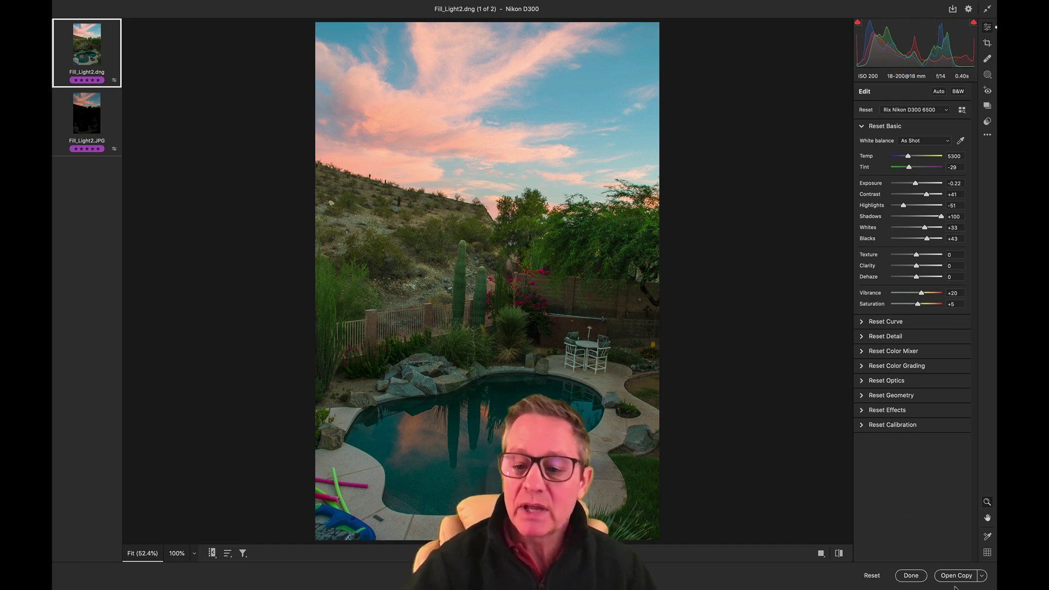
# - Reset all of the DNG's edits and update it to the current process version
pyautogui.keyDown('alt'); pyautogui.click(872, 575); pyautogui.keyUp('alt')
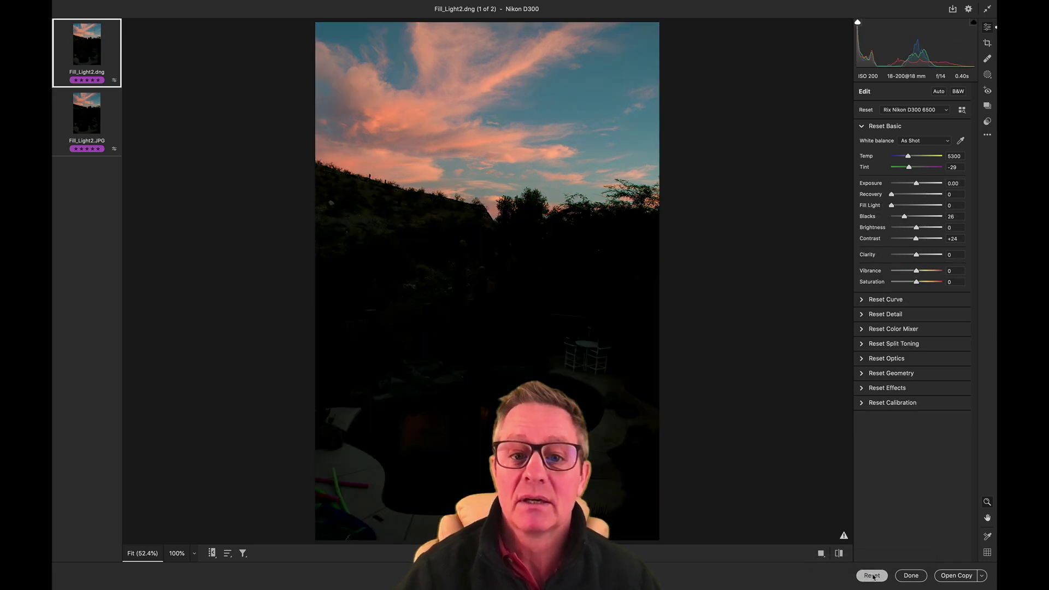
pyautogui.press('alt')
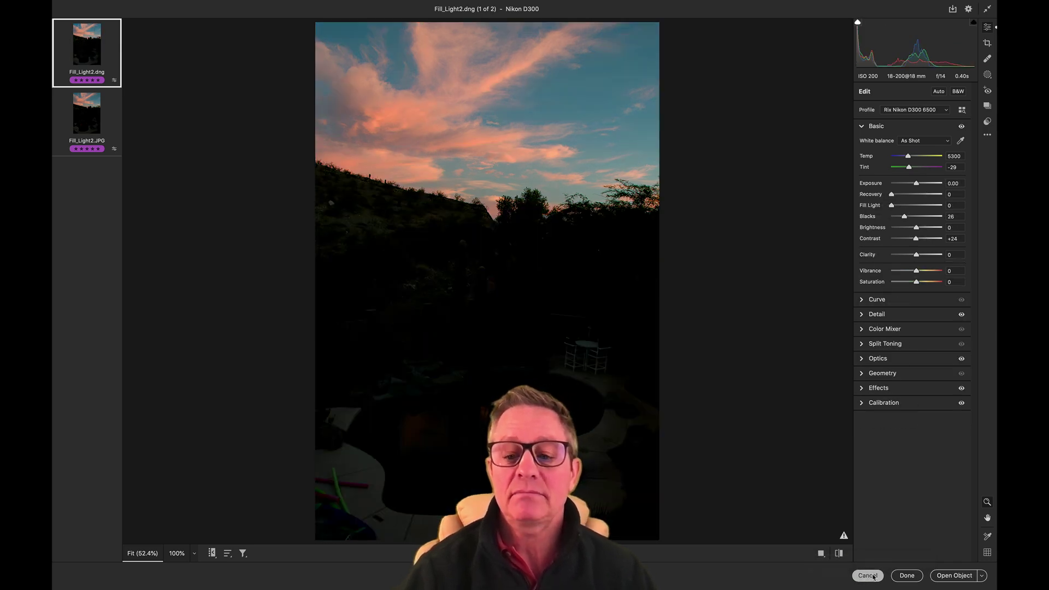
pyautogui.click(843, 537)
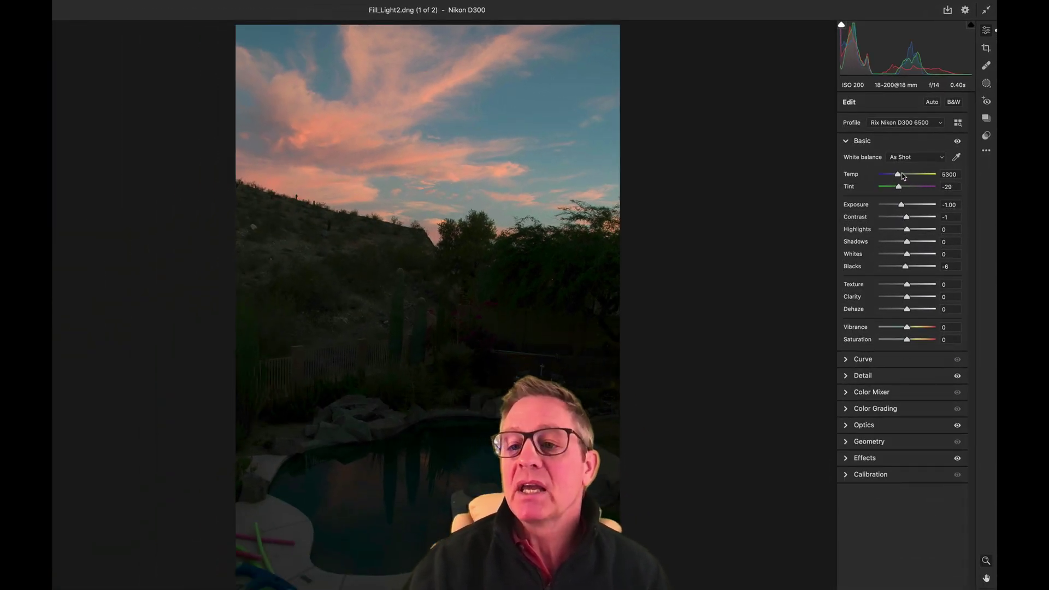
# - Try a custom white balance with Temp at 3950 and Tint at -50, and restore it to As Shot
pyautogui.moveTo(897, 177); pyautogui.dragTo(890, 178)
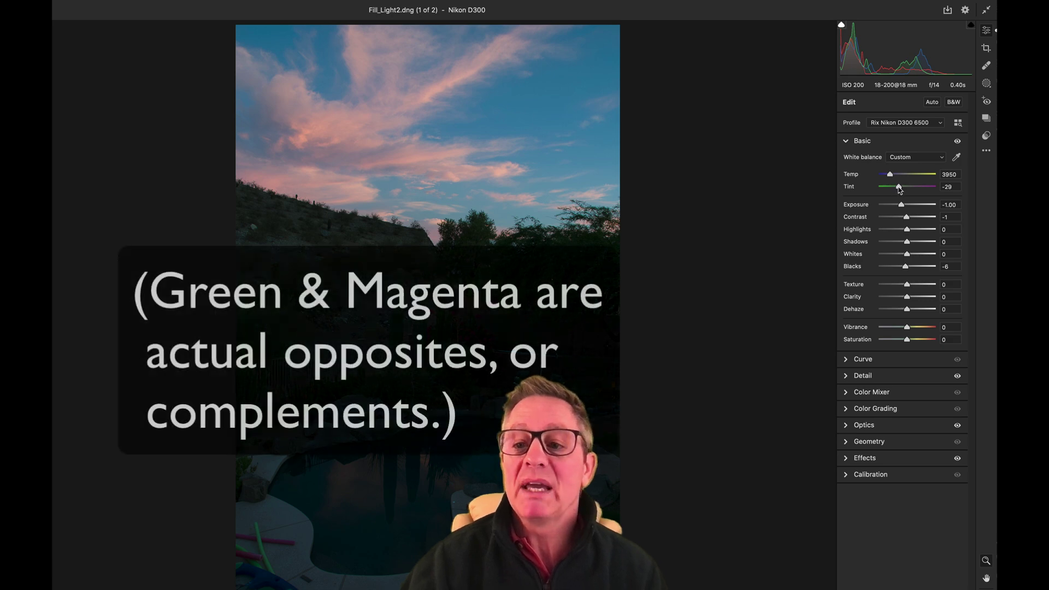
pyautogui.moveTo(900, 188); pyautogui.dragTo(894, 189)
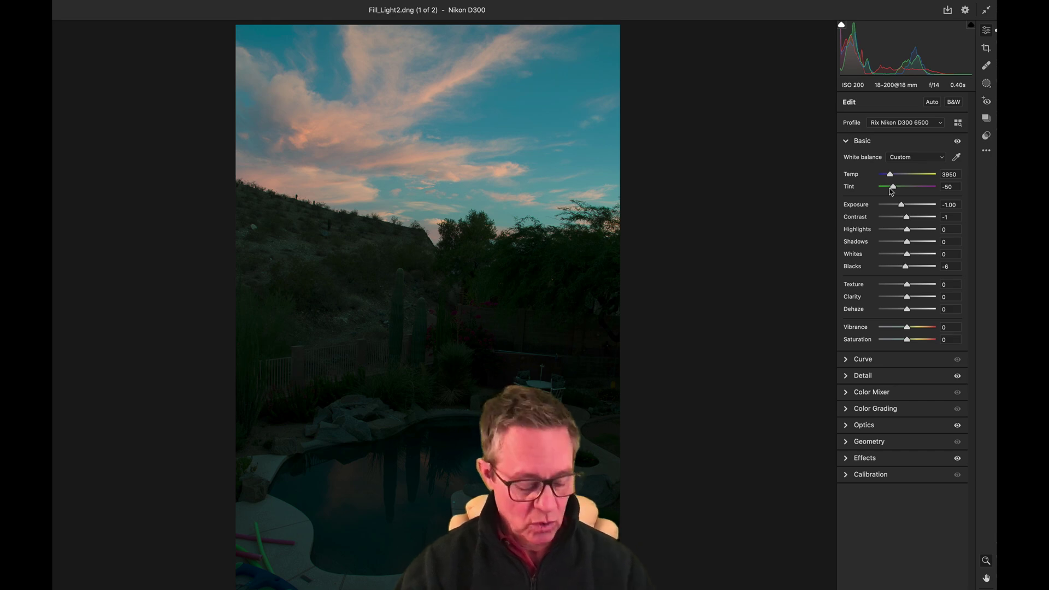
pyautogui.press('alt')
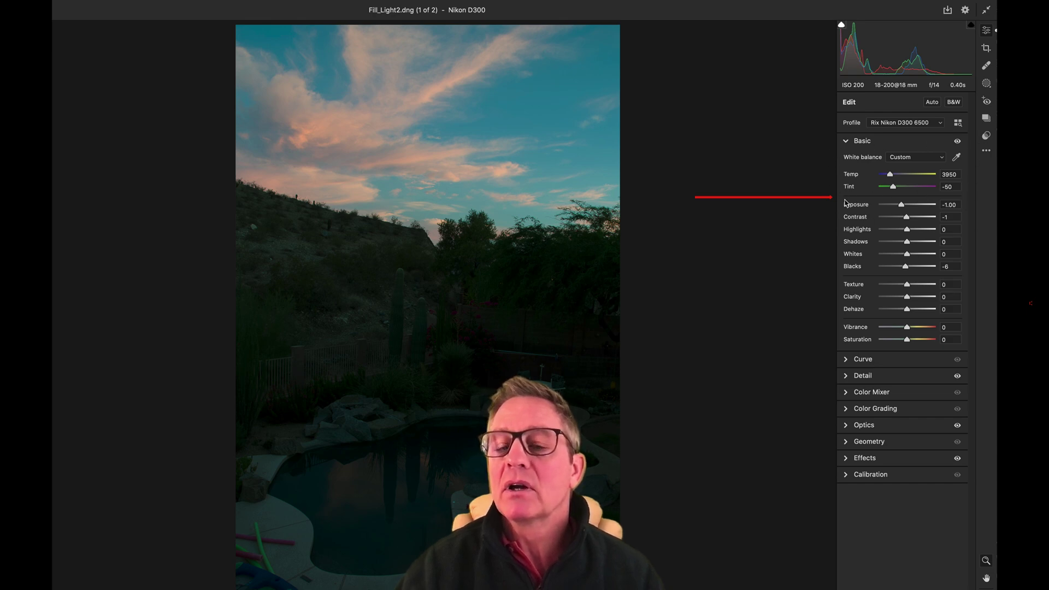
pyautogui.click(908, 158)
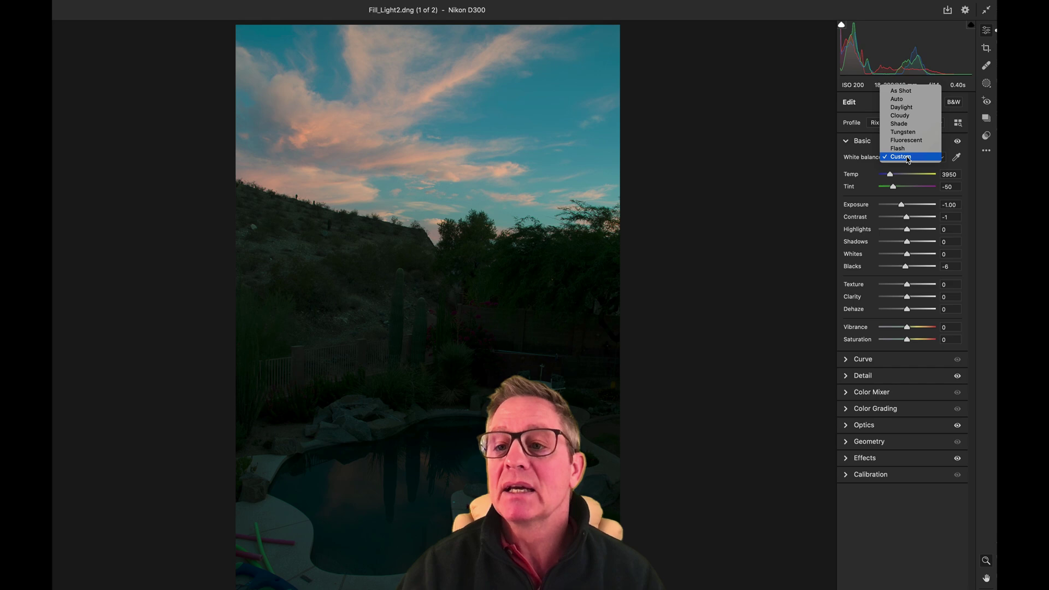
pyautogui.click(915, 92)
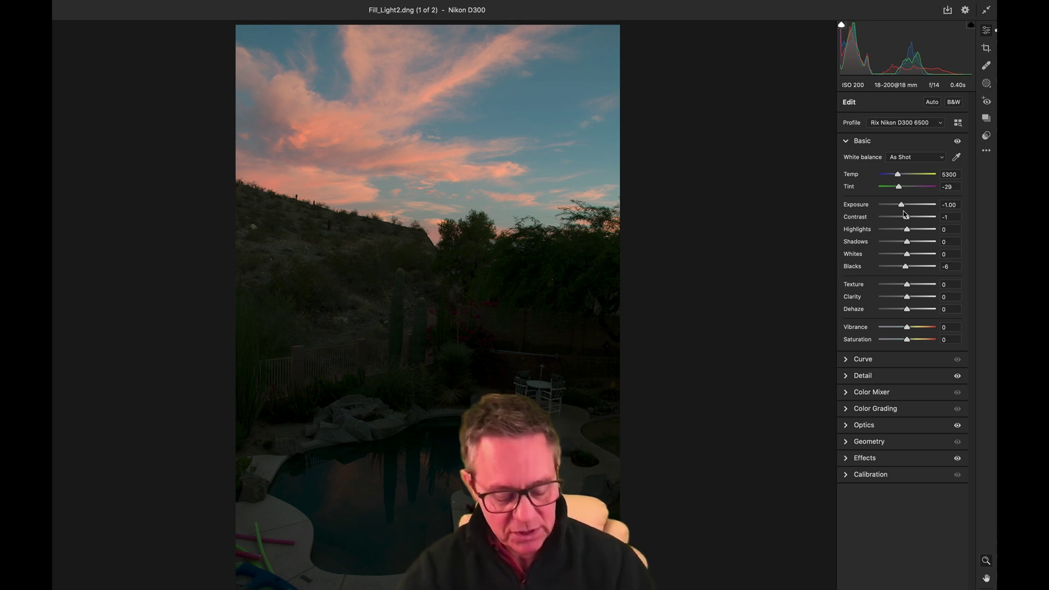
# - Apply Auto adjustments to the DNG and set Shadows to +100, Blacks to -57, Whites to +57 and Highlights to -100
pyautogui.press('super+u')
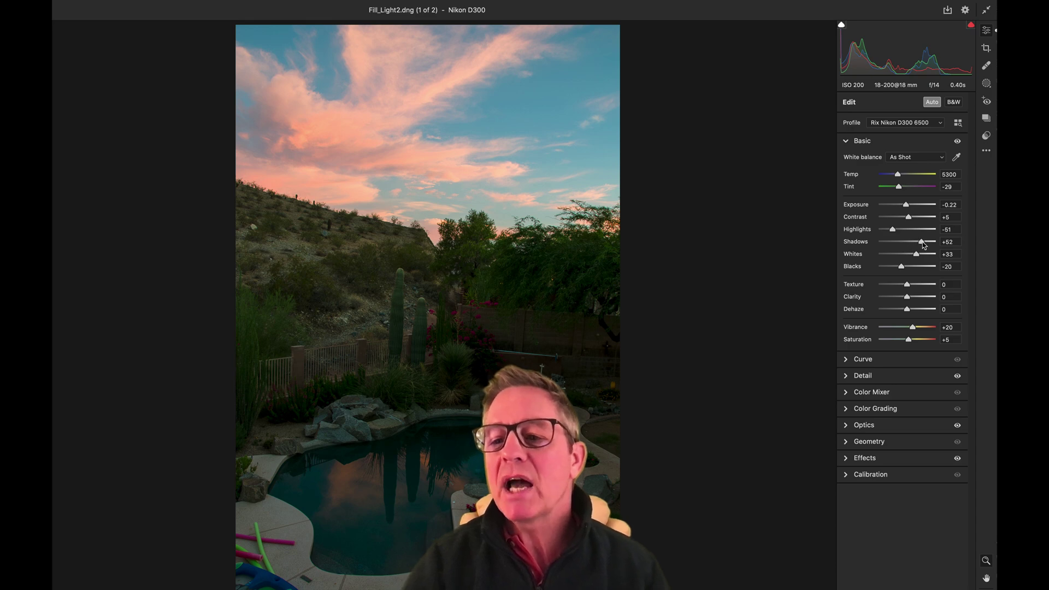
pyautogui.moveTo(923, 244); pyautogui.dragTo(937, 244)
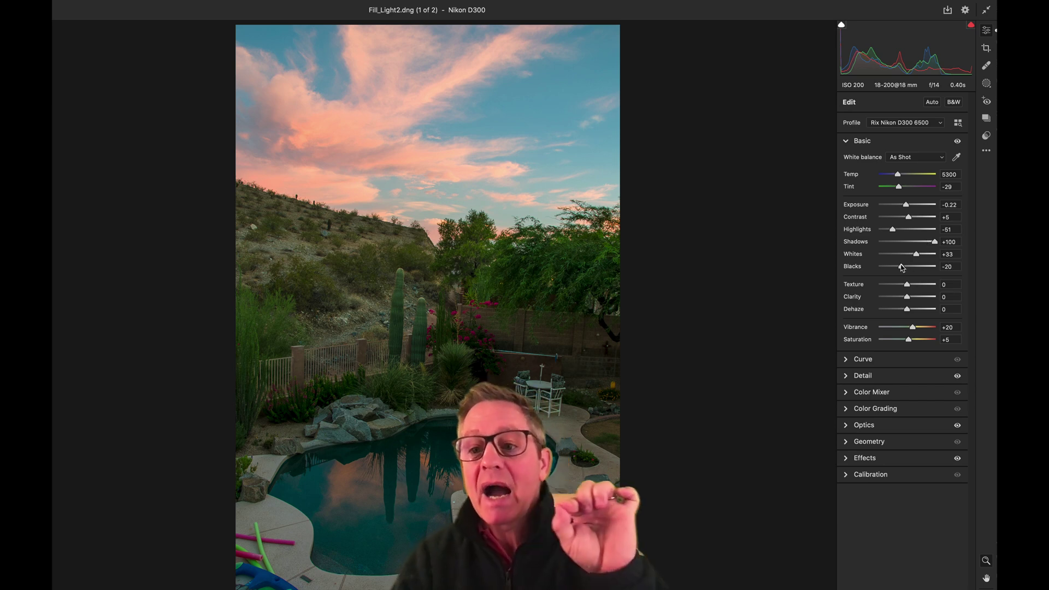
pyautogui.moveTo(901, 267); pyautogui.dragTo(890, 272)
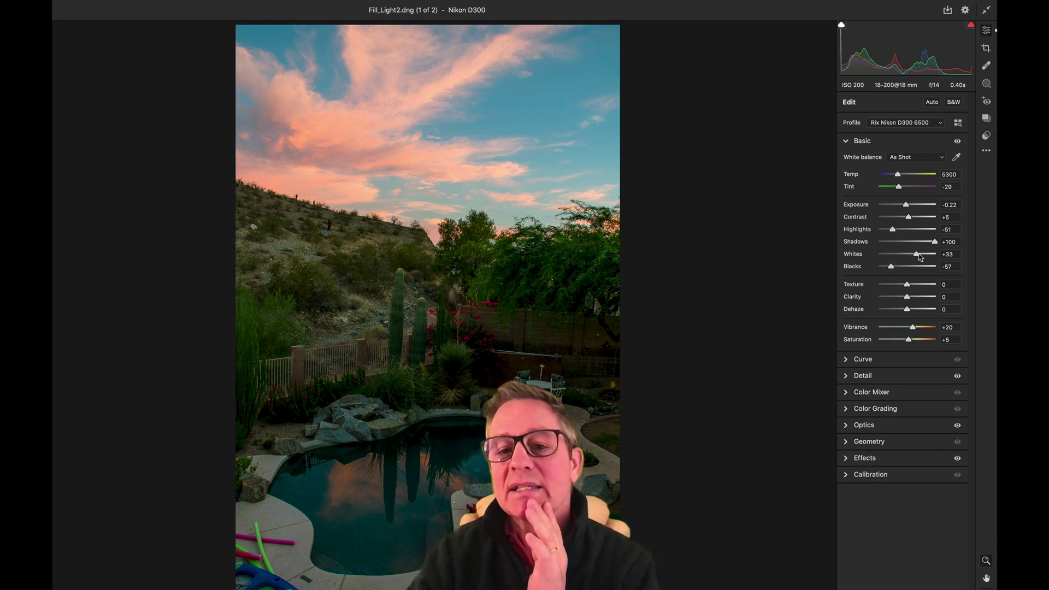
pyautogui.moveTo(920, 257); pyautogui.dragTo(872, 237)
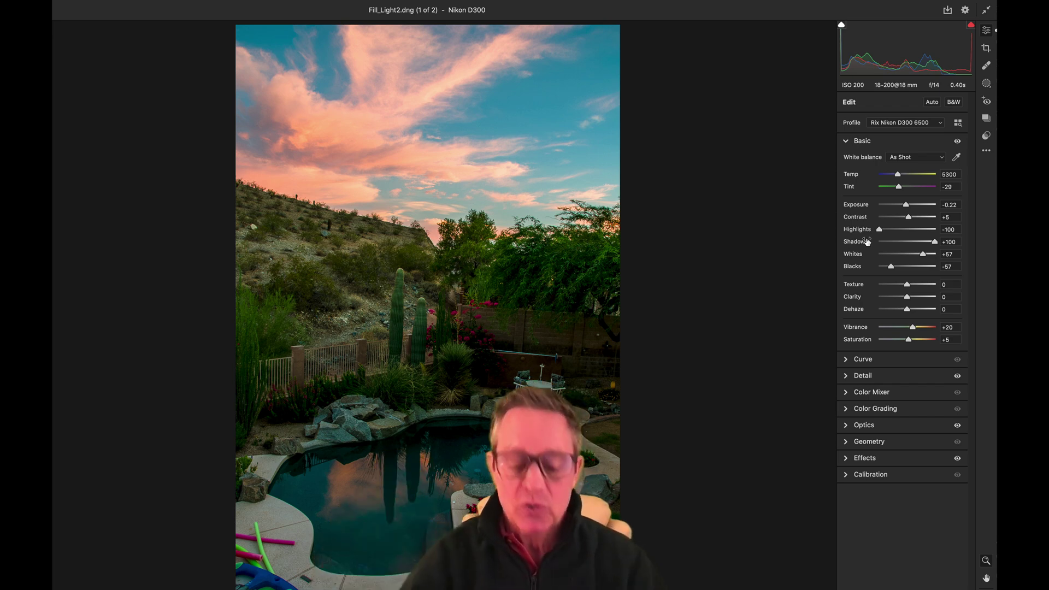
# - Reset all of the DNG's edits and apply Auto adjustments under the older process version
pyautogui.press('alt')
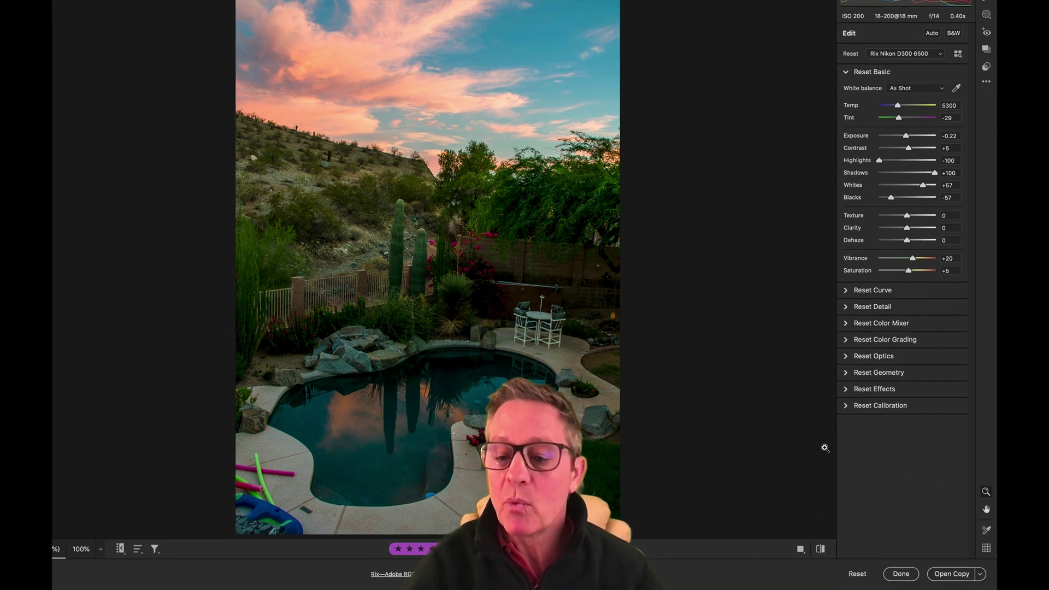
pyautogui.click(854, 574)
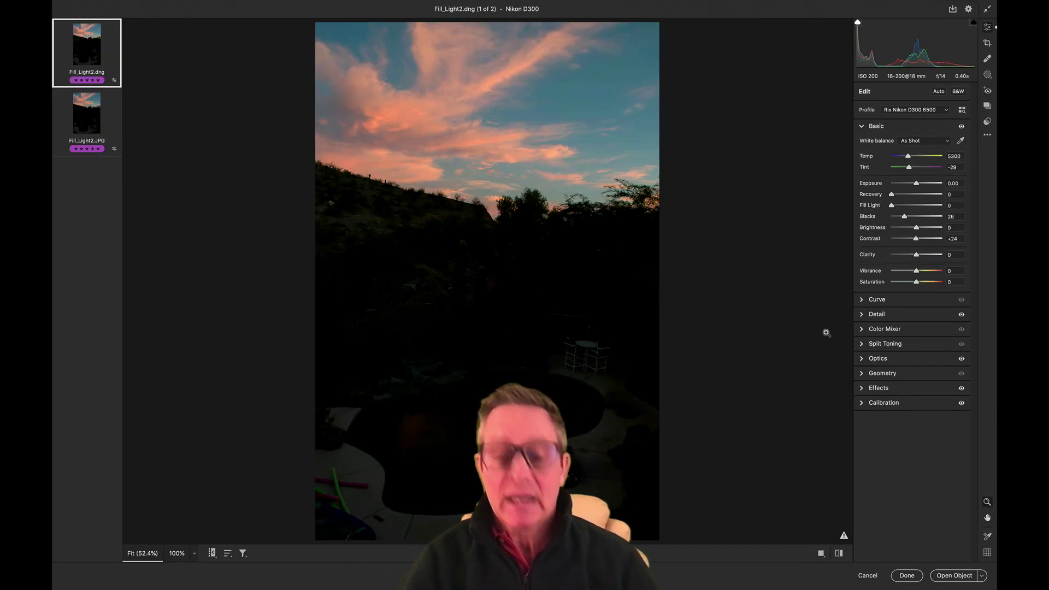
pyautogui.press('super+z')
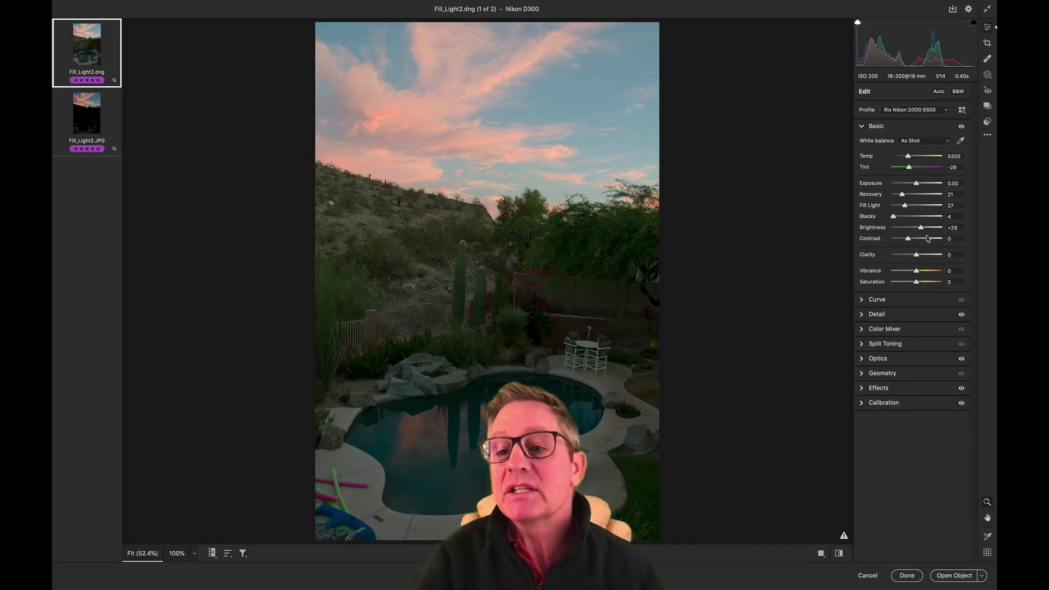
# - Update the DNG to the current process version and set Shadows to +100
pyautogui.click(842, 539)
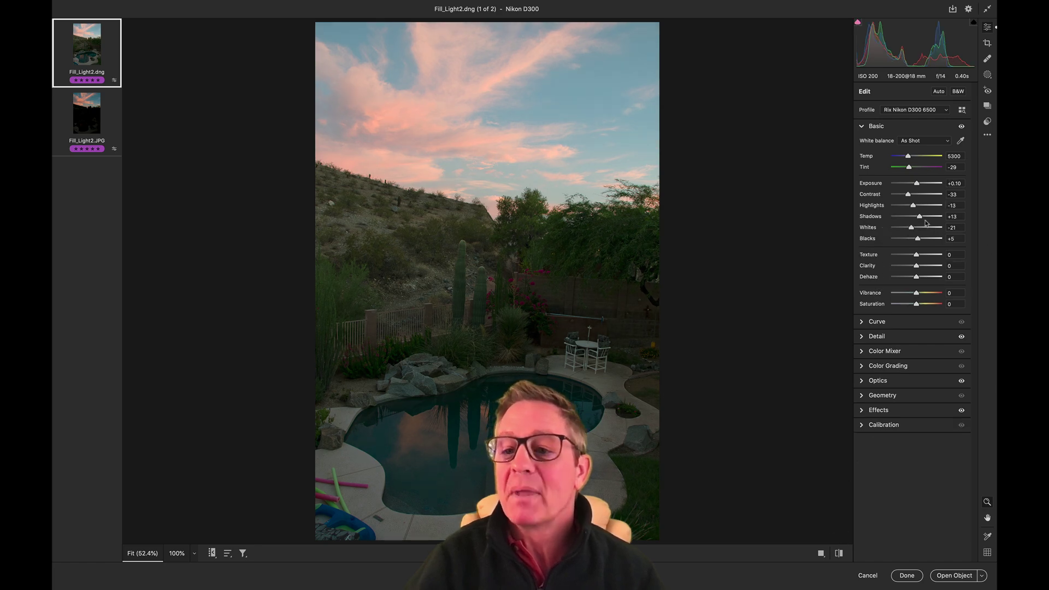
pyautogui.moveTo(920, 217); pyautogui.dragTo(950, 219)
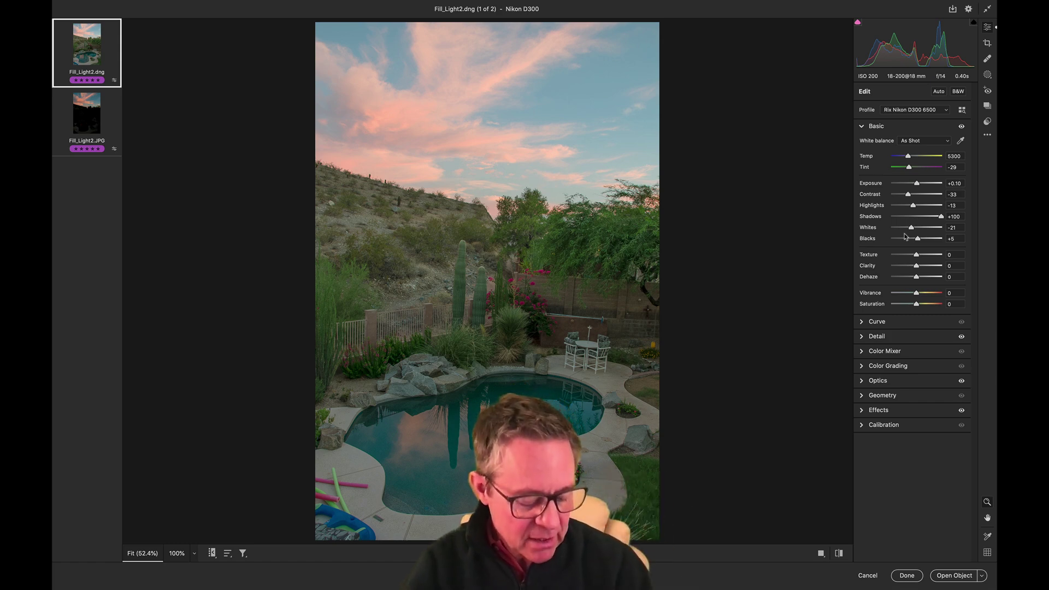
# - Examine which Basic adjustments offer an individual Auto option by repeatedly revealing their Auto labels
pyautogui.press('shift')
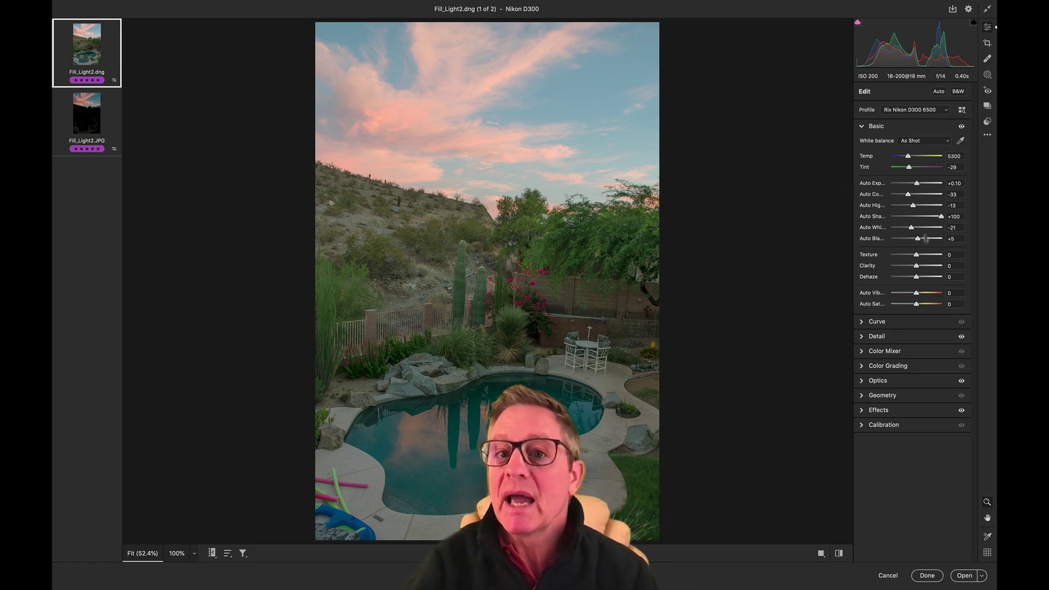
pyautogui.press('shift')
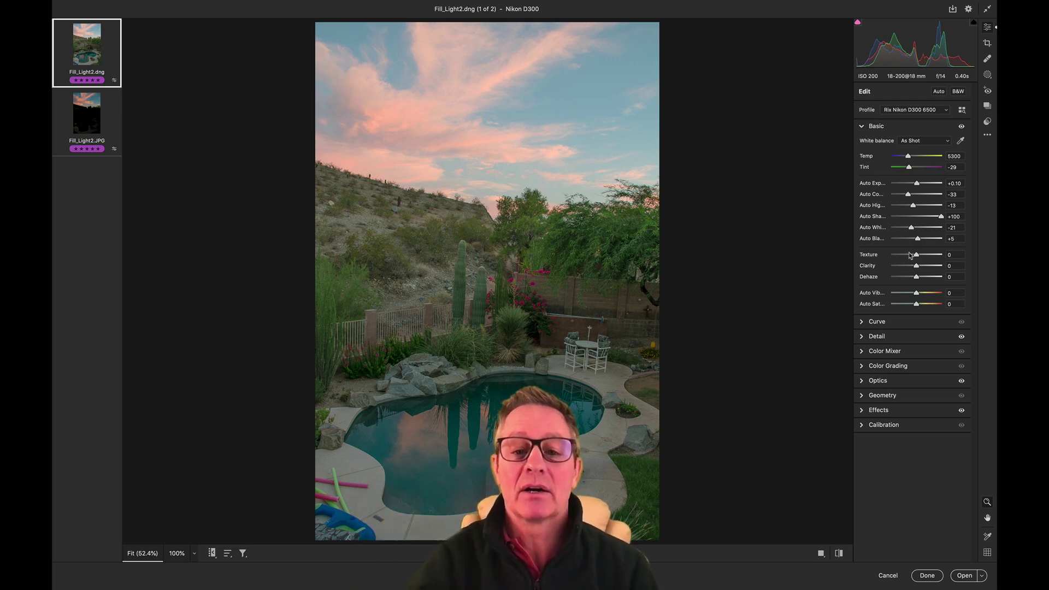
pyautogui.press('shift')
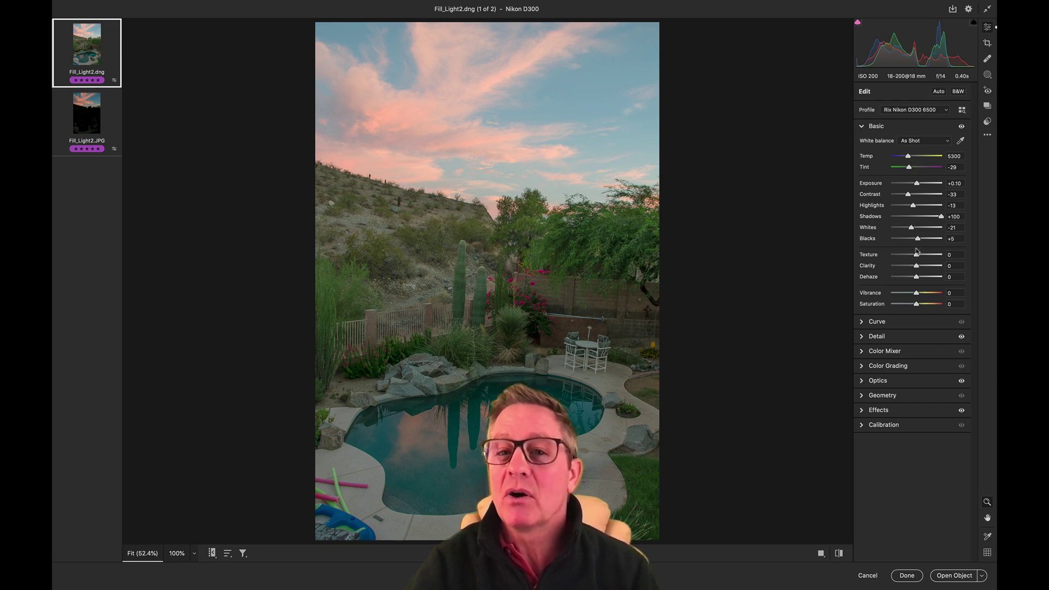
pyautogui.press('shift')
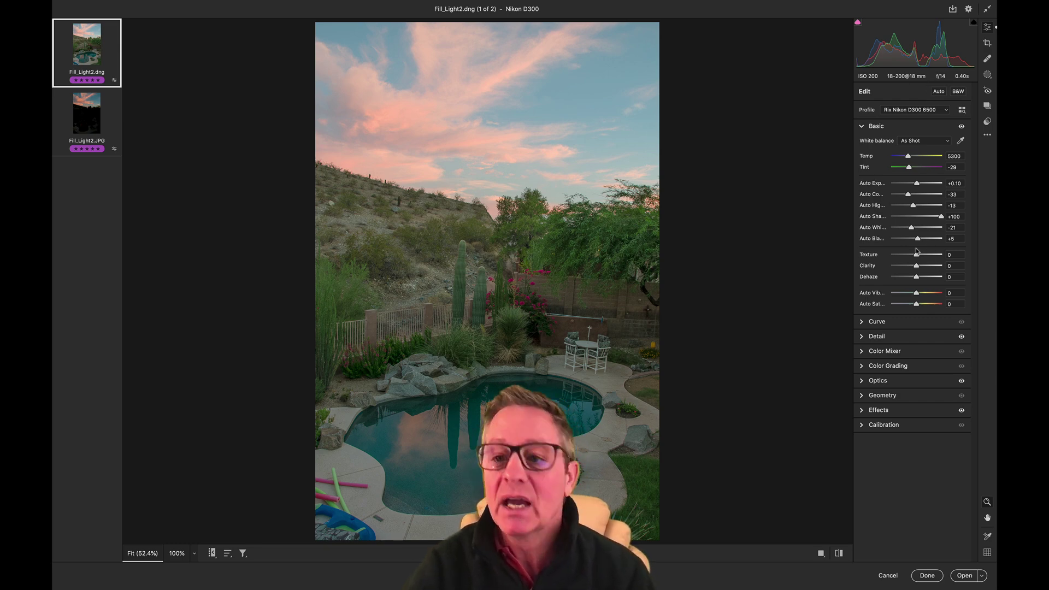
pyautogui.press('shift')
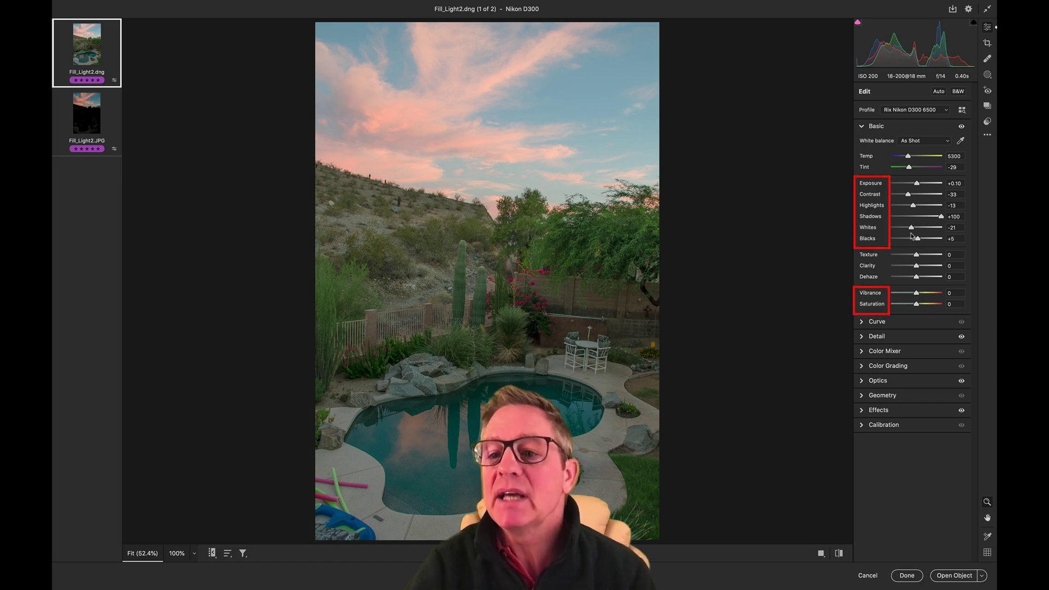
pyautogui.press('shift')
pyautogui.press('shift')
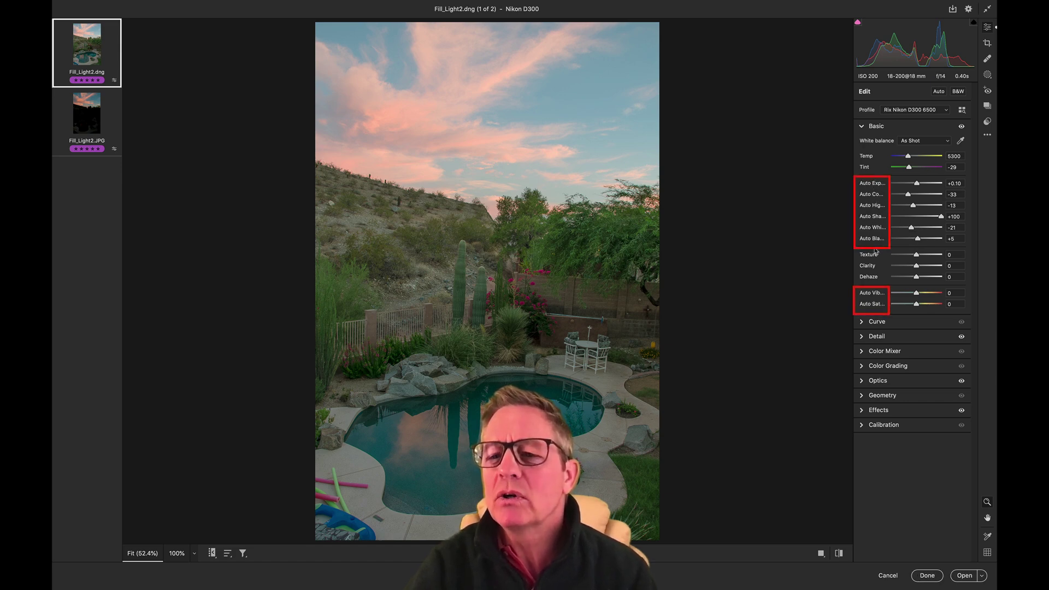
pyautogui.press('shift')
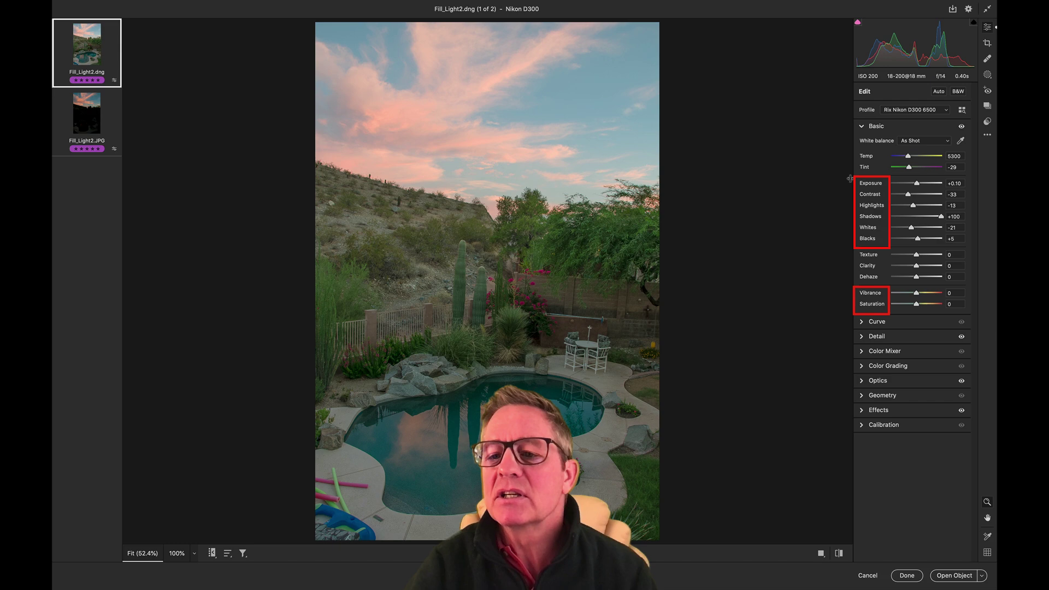
pyautogui.press('shift')
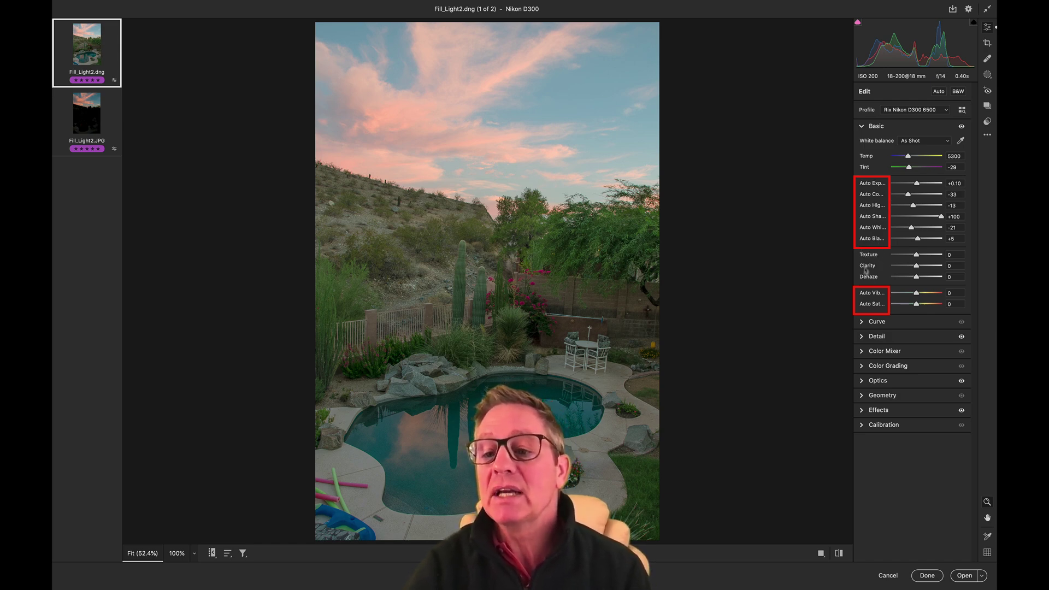
pyautogui.press('alt')
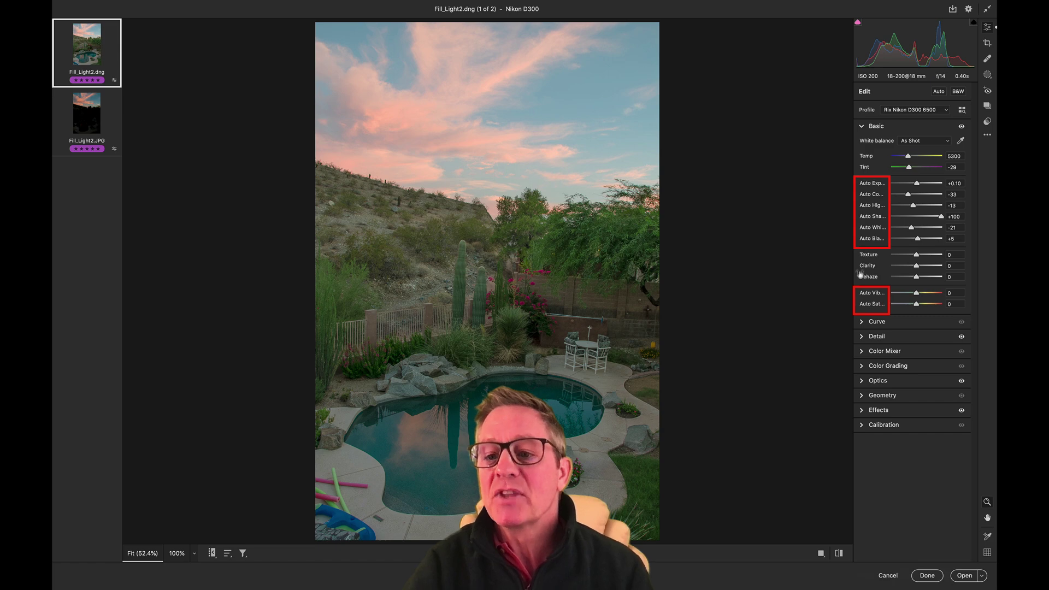
pyautogui.press('alt')
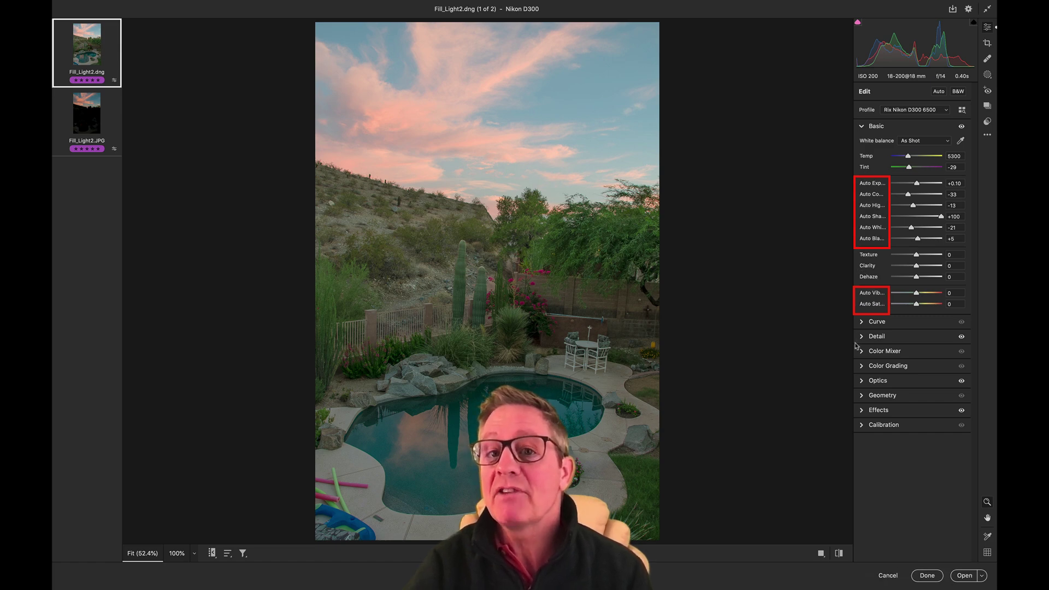
pyautogui.press('alt')
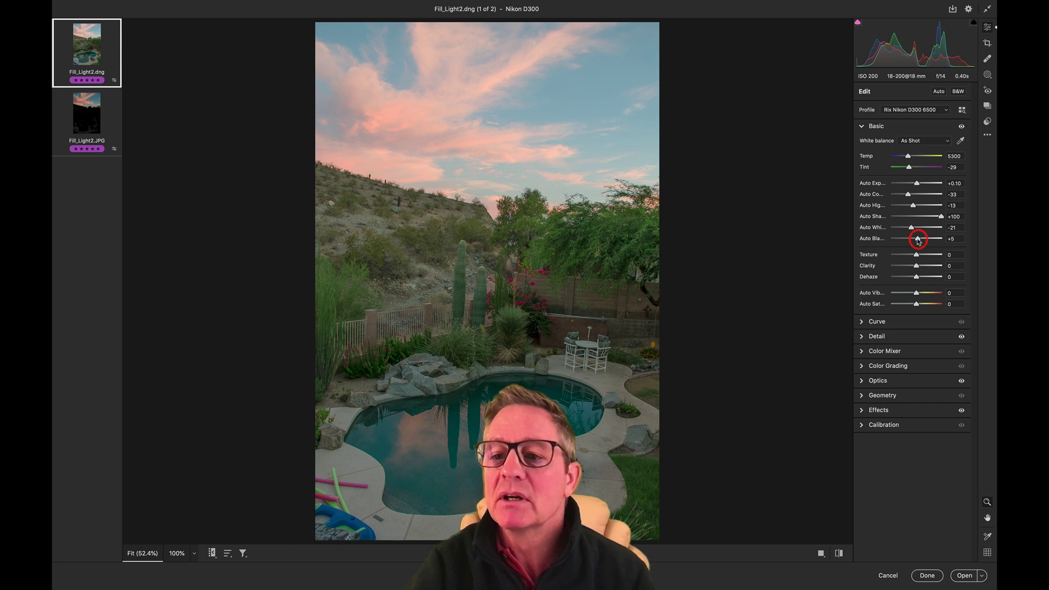
# - Apply the individual Auto value to Blacks and lower Exposure to -1.85
pyautogui.moveTo(918, 239); pyautogui.dragTo(917, 241)
pyautogui.press('shift')
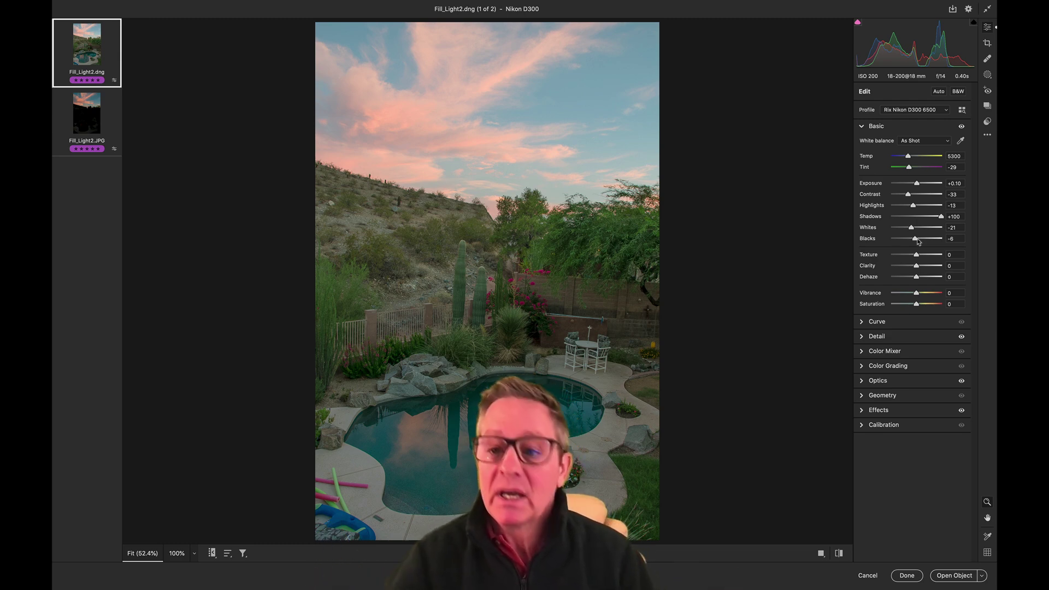
pyautogui.moveTo(917, 184); pyautogui.dragTo(908, 185)
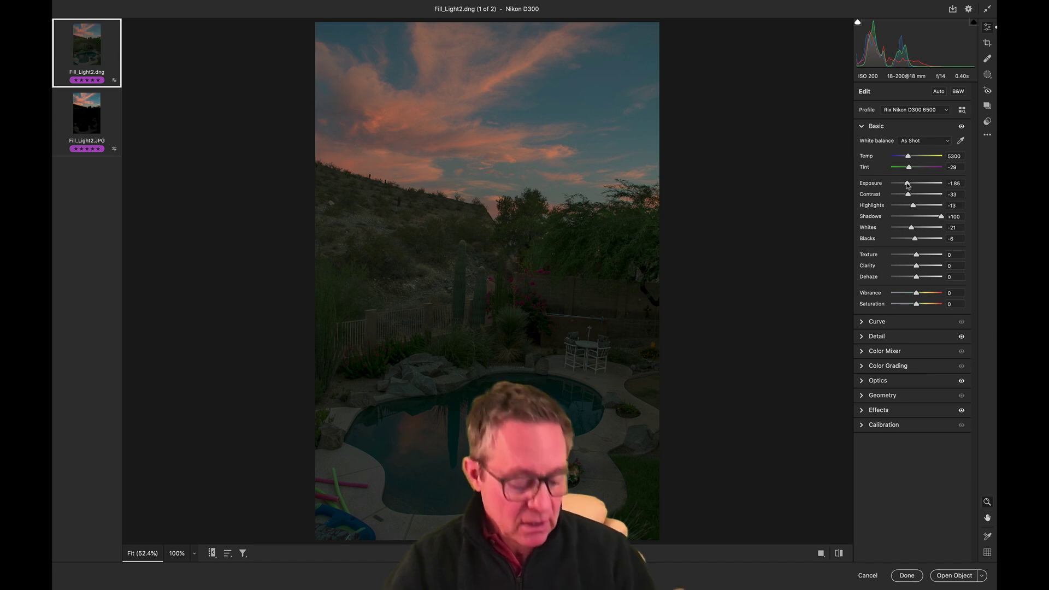
# - Apply the individual Auto values to Highlights, Whites and Exposure, one slider at a time
pyautogui.press('shift')
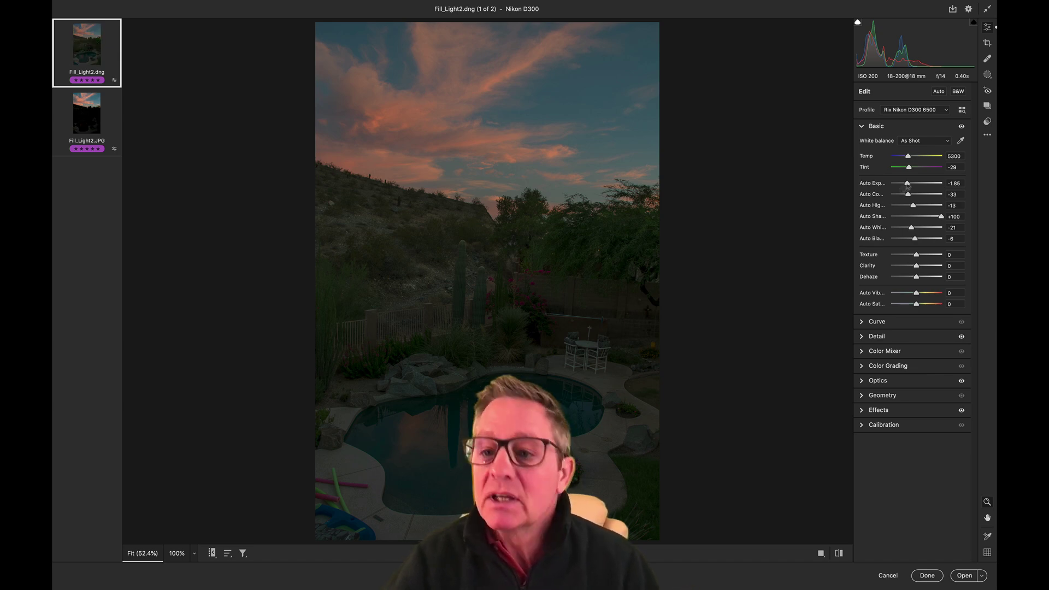
pyautogui.keyDown('shift'); pyautogui.doubleClick(914, 206); pyautogui.keyUp('shift')
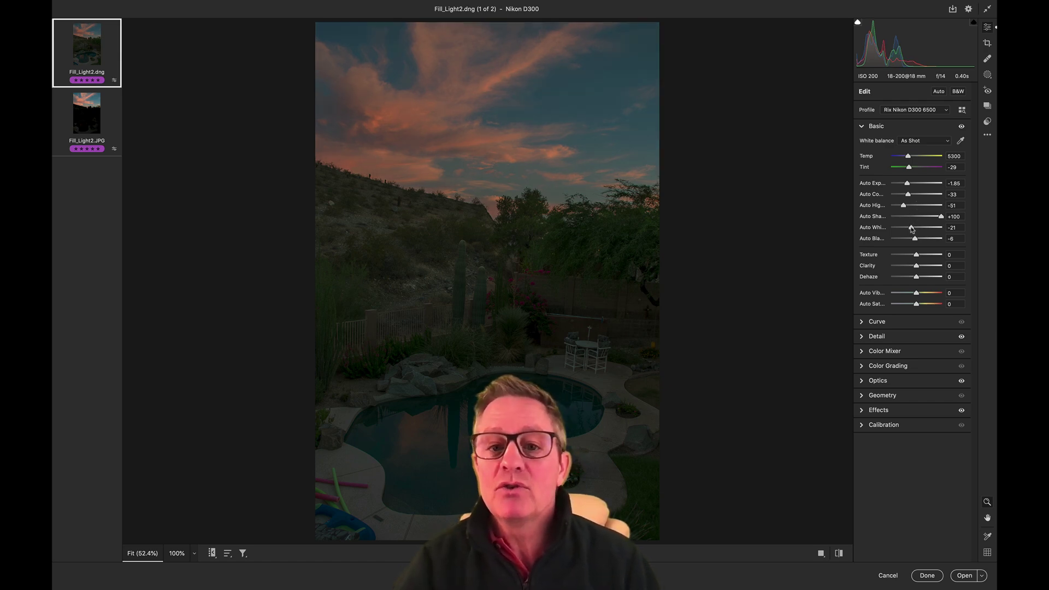
pyautogui.keyDown('shift'); pyautogui.doubleClick(912, 228); pyautogui.keyUp('shift')
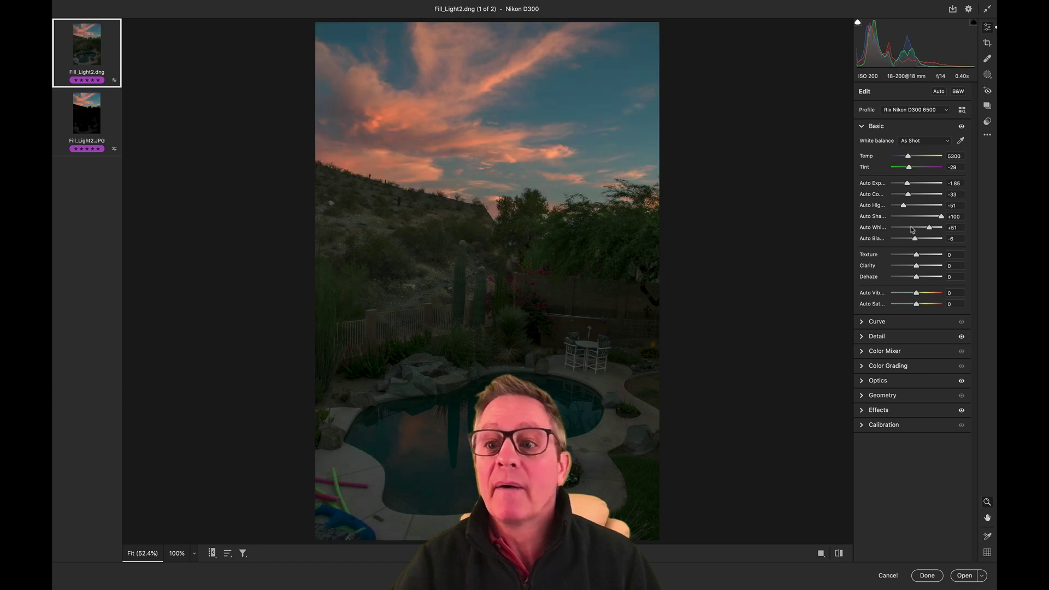
pyautogui.keyDown('shift'); pyautogui.doubleClick(908, 187); pyautogui.keyUp('shift')
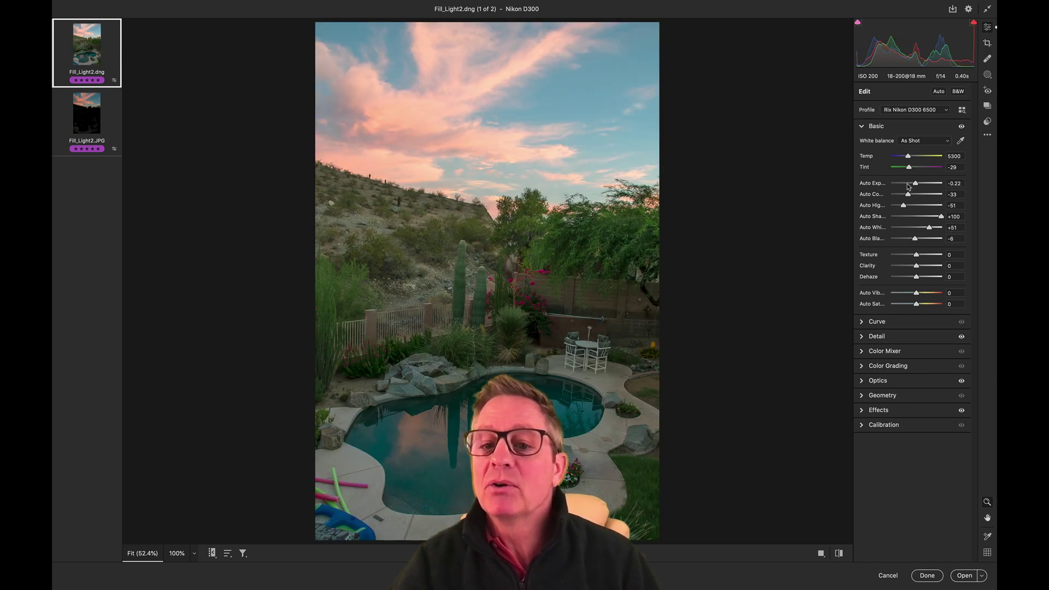
pyautogui.press('shift')
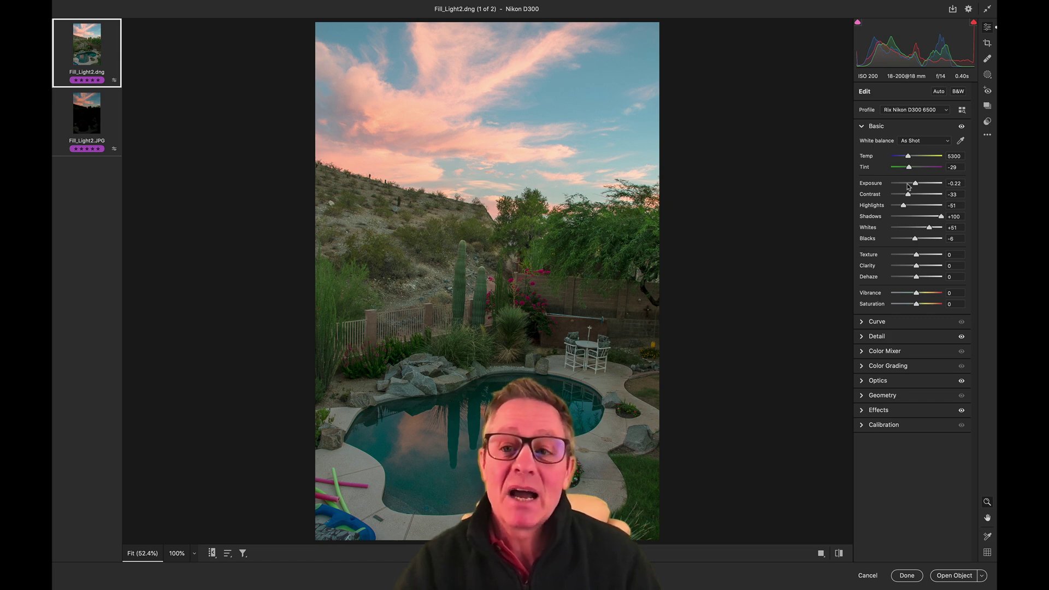
# - Apply the overall Auto adjustments, raise Shadows to +100 and apply the individual Auto value to Blacks
pyautogui.click(938, 92)
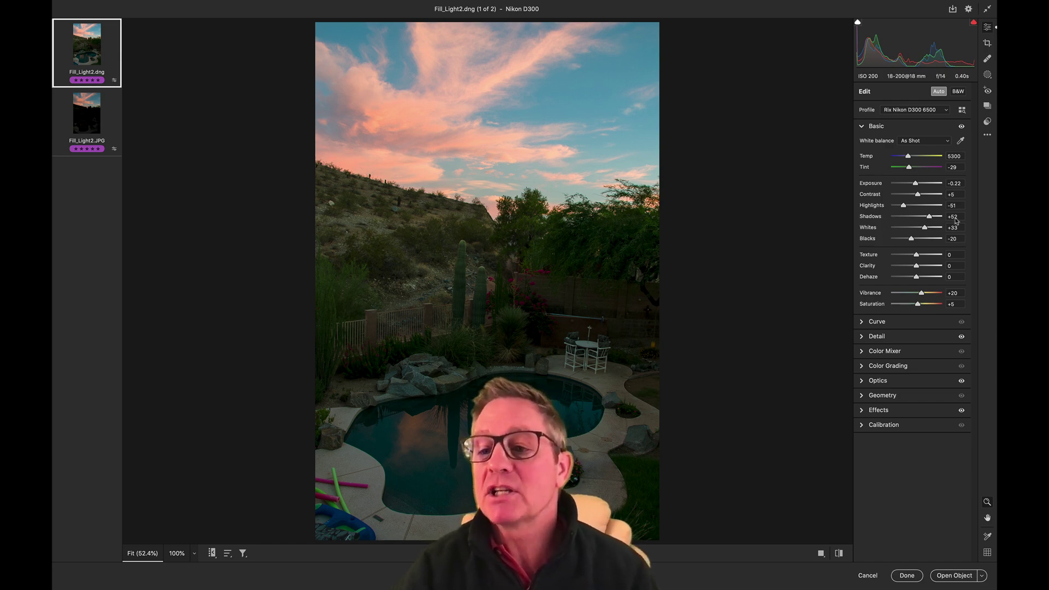
pyautogui.moveTo(929, 217); pyautogui.dragTo(943, 216)
pyautogui.press('shift')
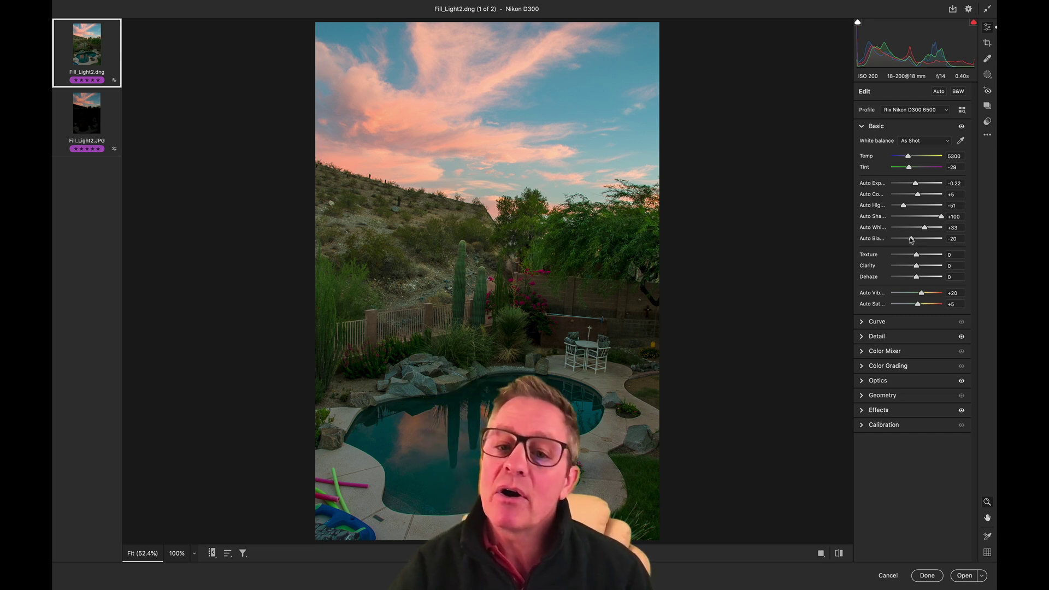
pyautogui.keyDown('shift'); pyautogui.doubleClick(911, 239); pyautogui.keyUp('shift')
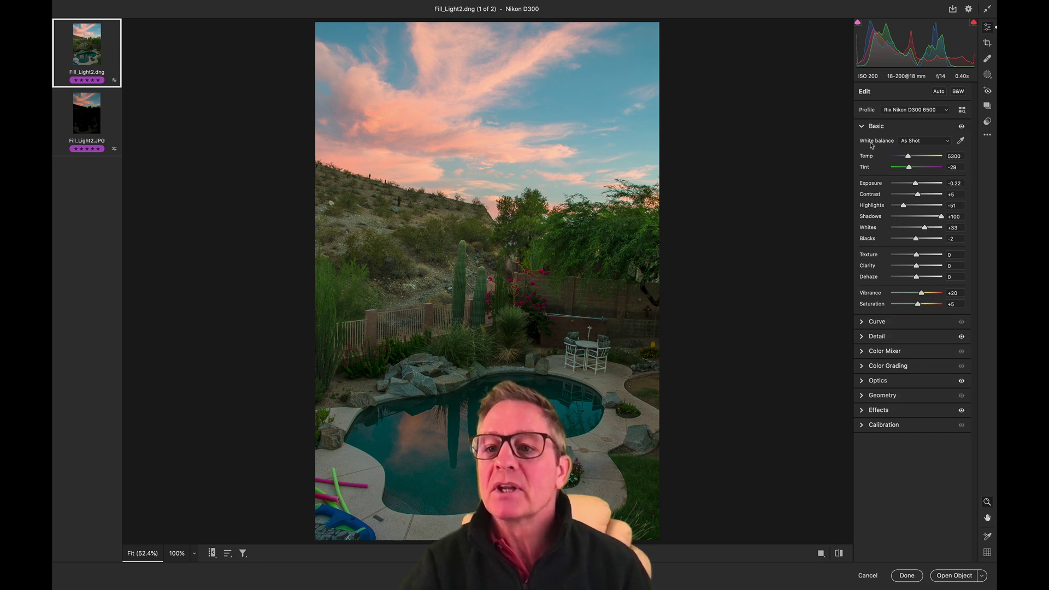
# - Reveal the per-section reset options and reset all Basic adjustments of the DNG
pyautogui.press('alt')
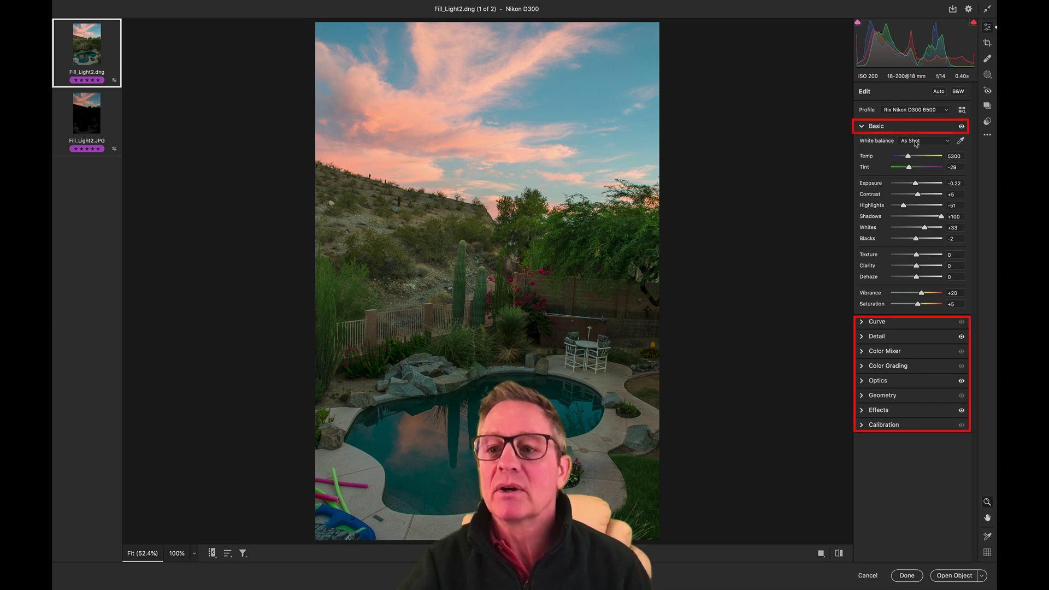
pyautogui.press('alt')
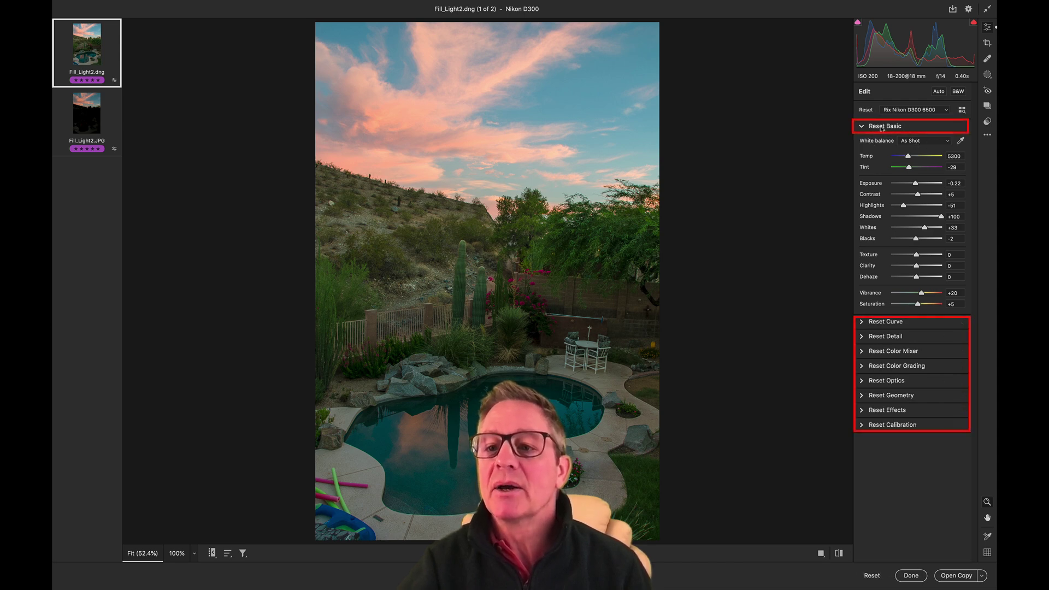
pyautogui.keyDown('alt'); pyautogui.click(882, 127); pyautogui.keyUp('alt')
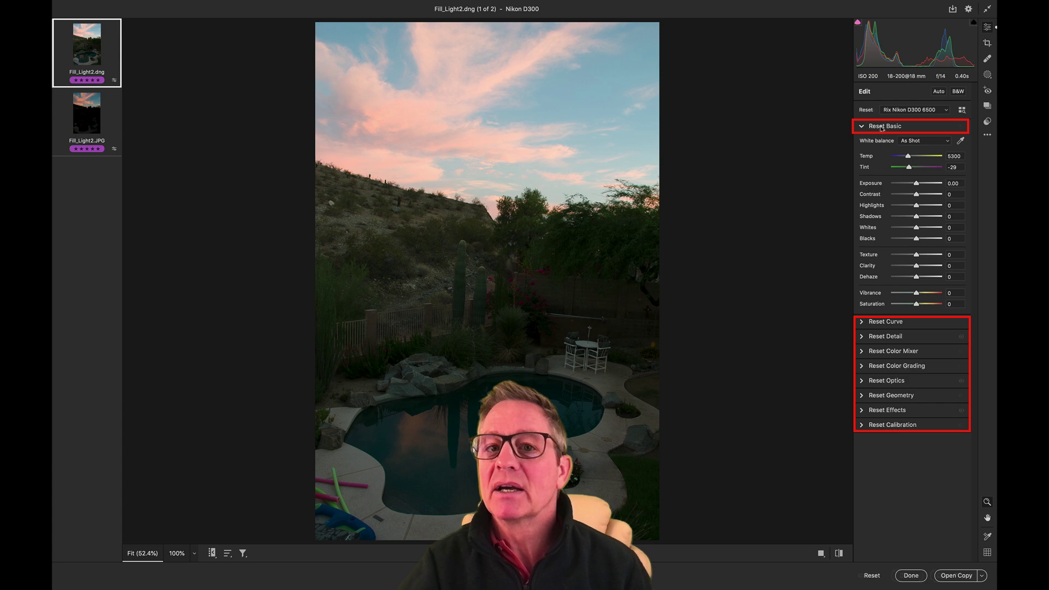
pyautogui.press('alt')
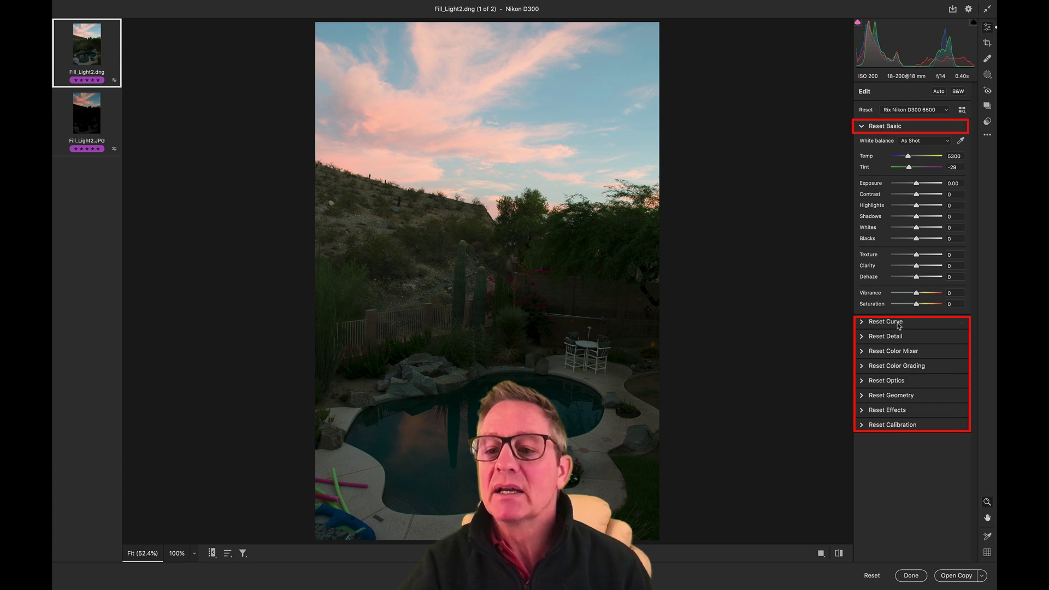
pyautogui.press('shift')
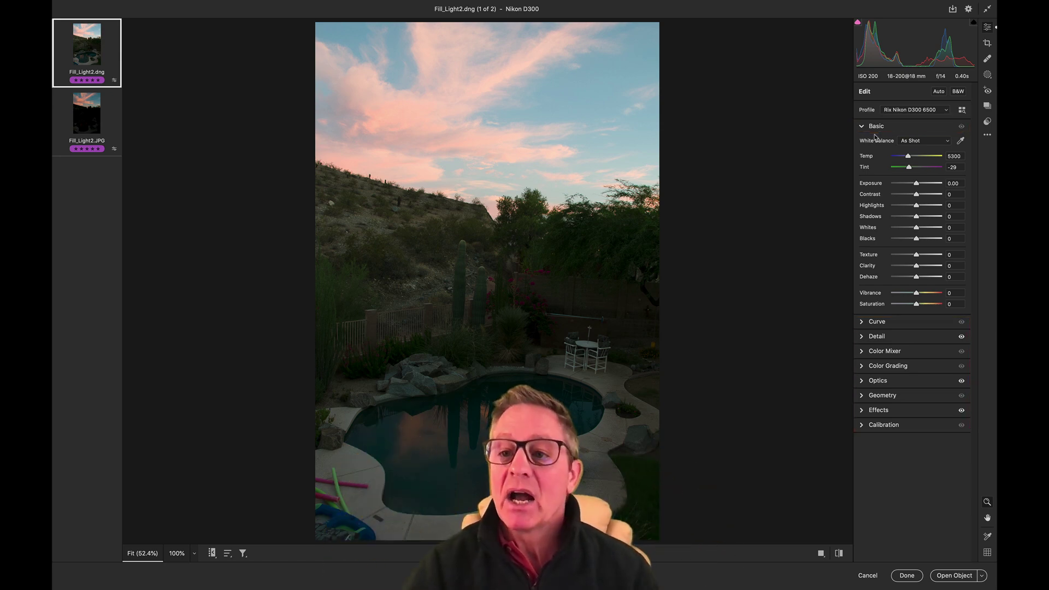
# - Apply the overall Auto adjustments again and reset the whole Basic section once more
pyautogui.click(939, 92)
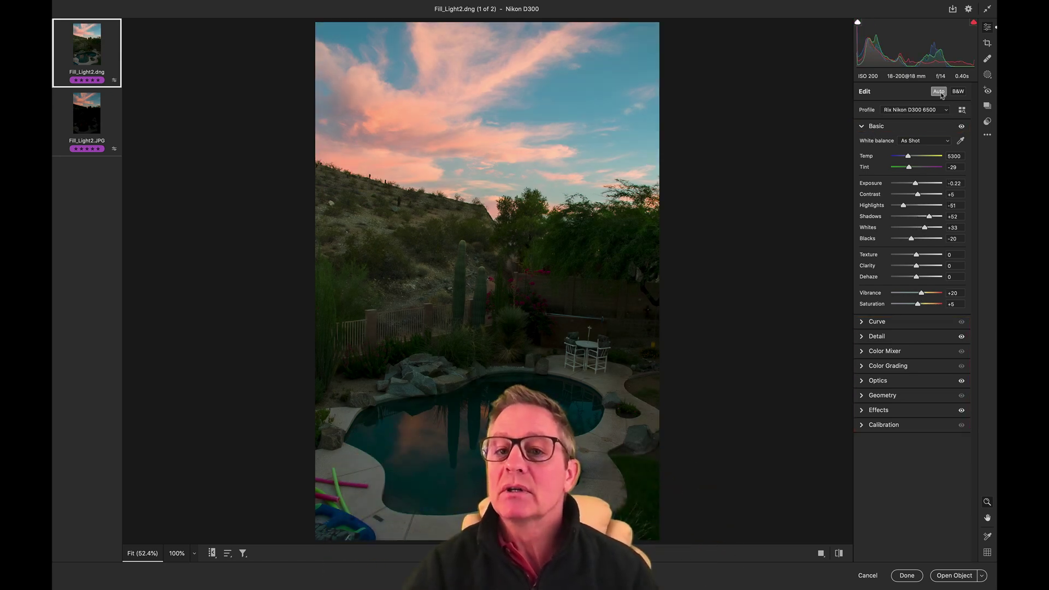
pyautogui.press('alt')
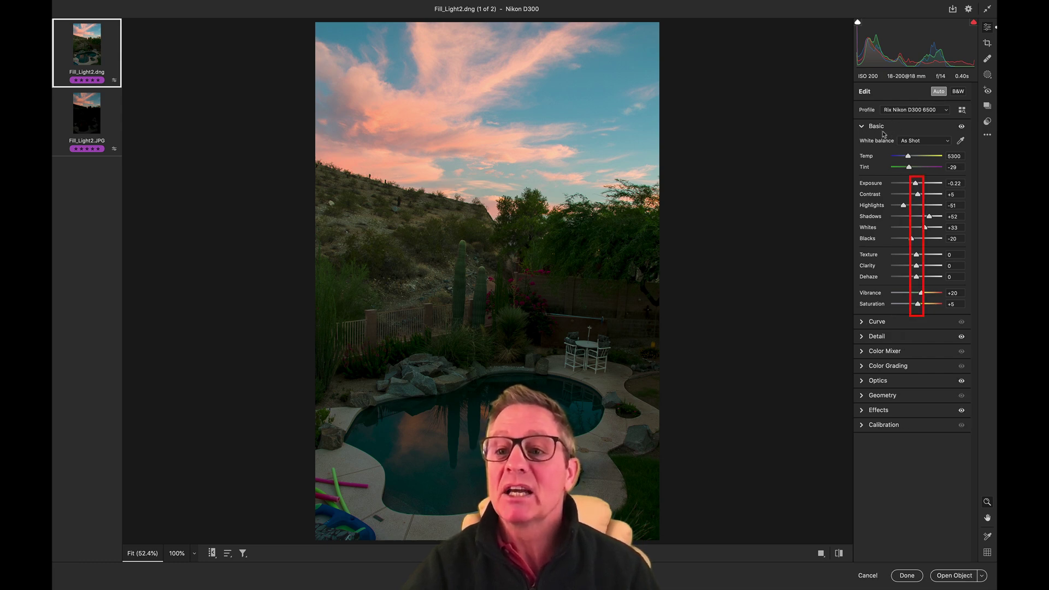
pyautogui.press('alt')
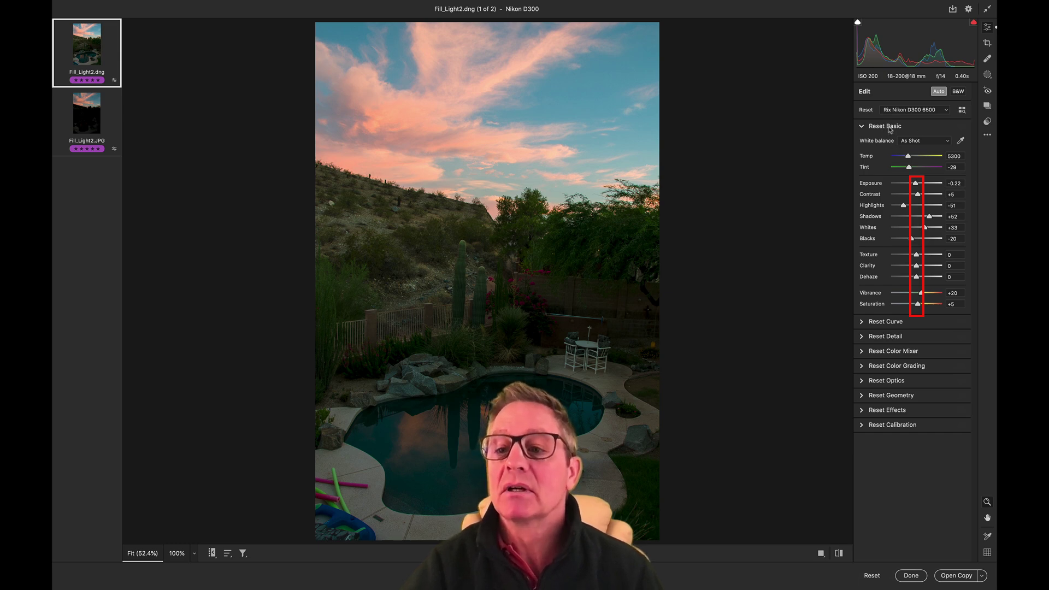
pyautogui.keyDown('alt'); pyautogui.click(890, 128); pyautogui.keyUp('alt')
pyautogui.press('alt')
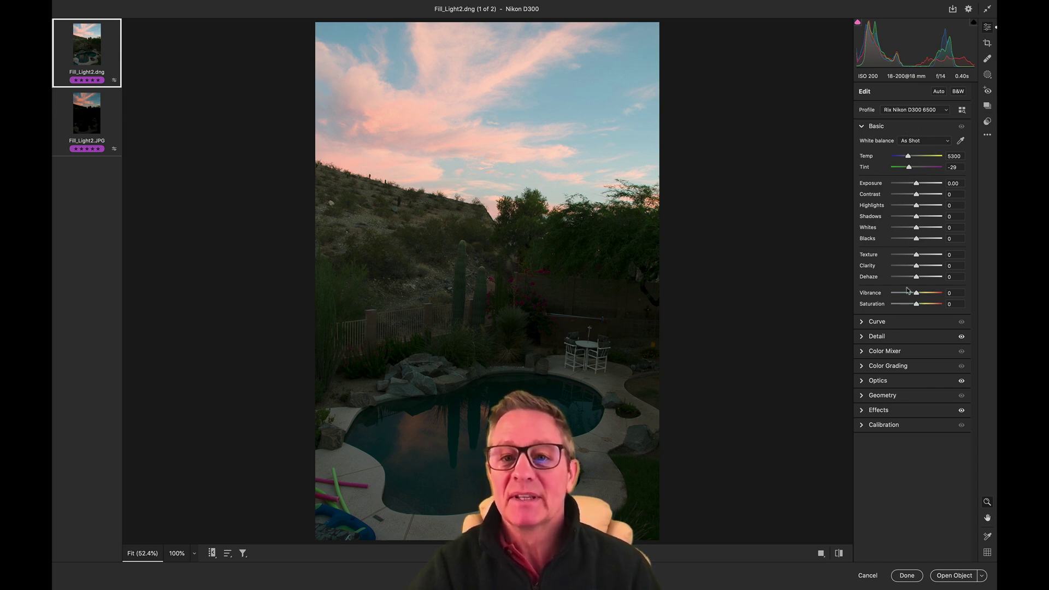
# - Preview the clipped highlight areas while adjusting Highlights, and lower Highlights to -4
pyautogui.press('alt')
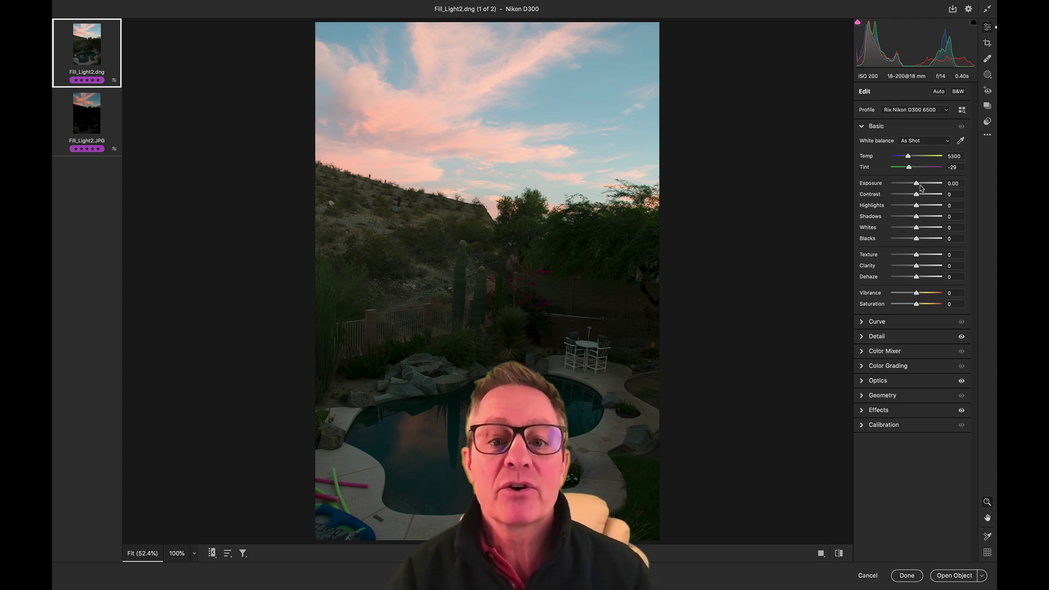
pyautogui.press('alt')
pyautogui.keyDown('alt'); pyautogui.click(917, 205); pyautogui.keyUp('alt')
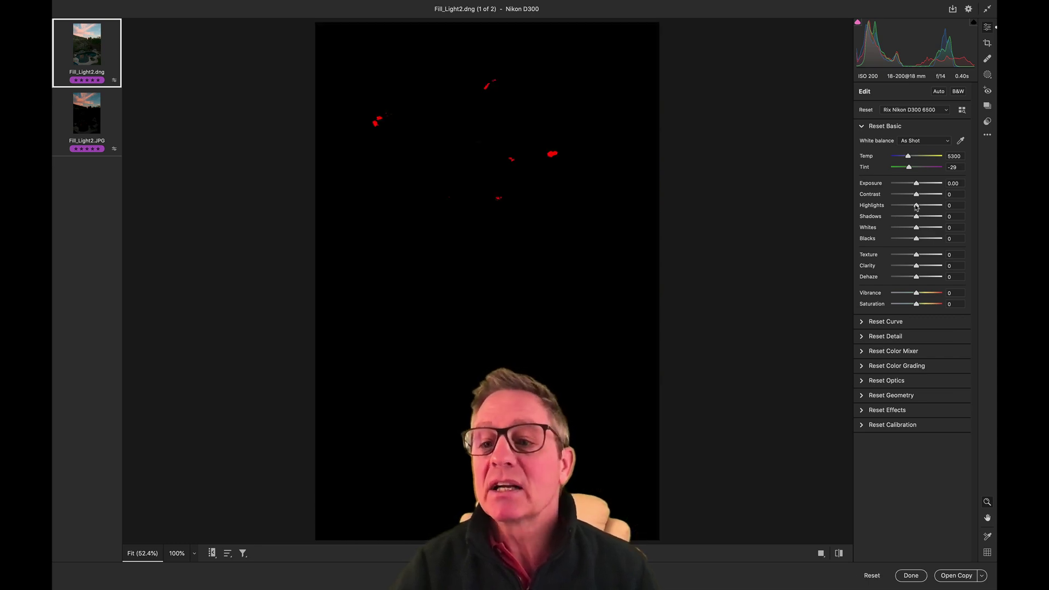
pyautogui.press('alt')
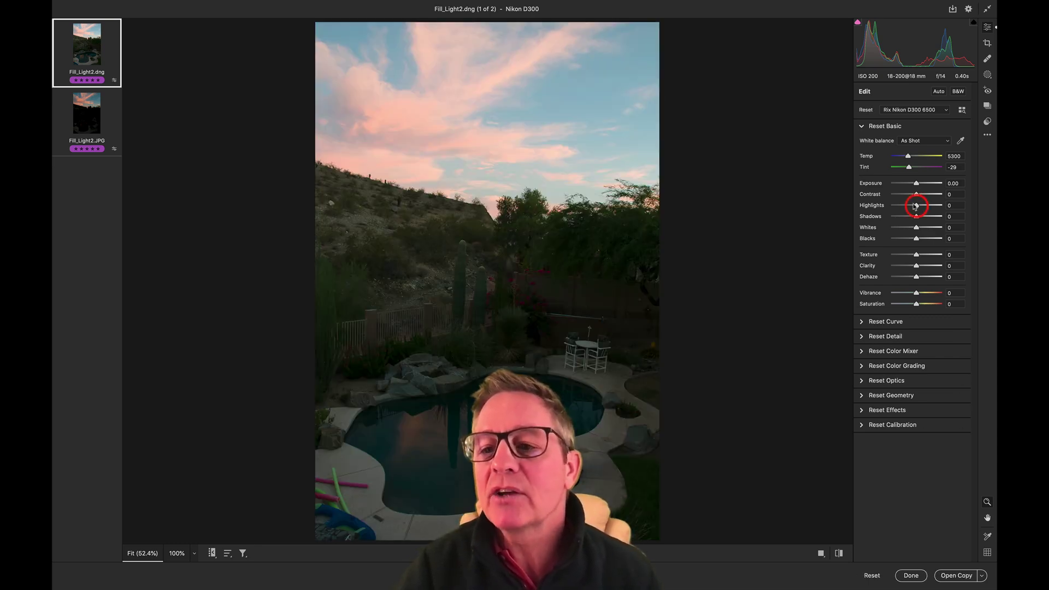
pyautogui.keyDown('alt'); pyautogui.click(916, 206); pyautogui.keyUp('alt')
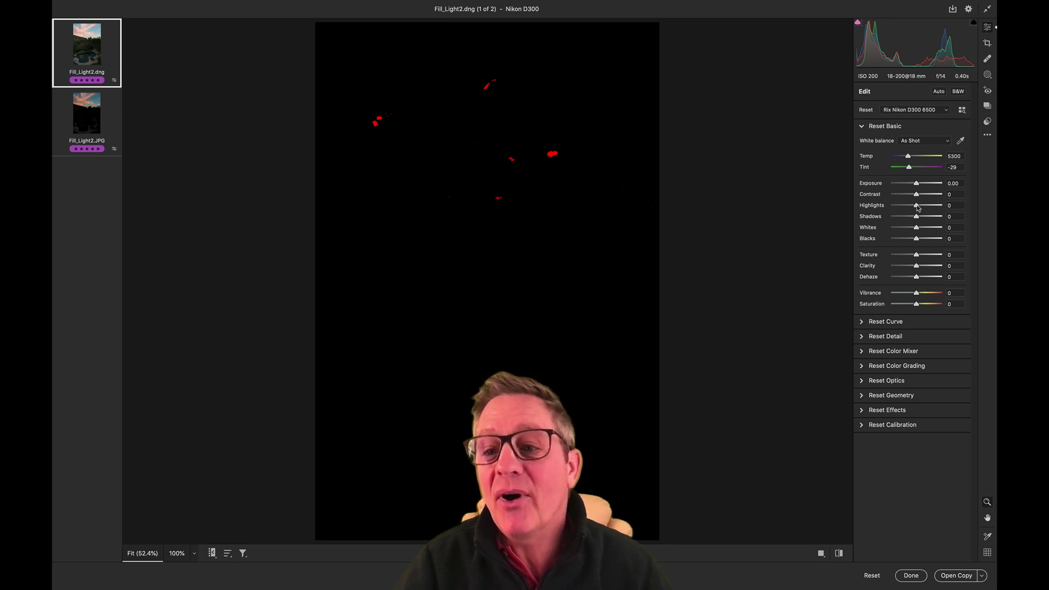
pyautogui.moveTo(918, 208)
pyautogui.mouseDown()
pyautogui.moveTo(940, 207)
pyautogui.moveTo(895, 212)
pyautogui.moveTo(916, 216)
pyautogui.mouseUp()
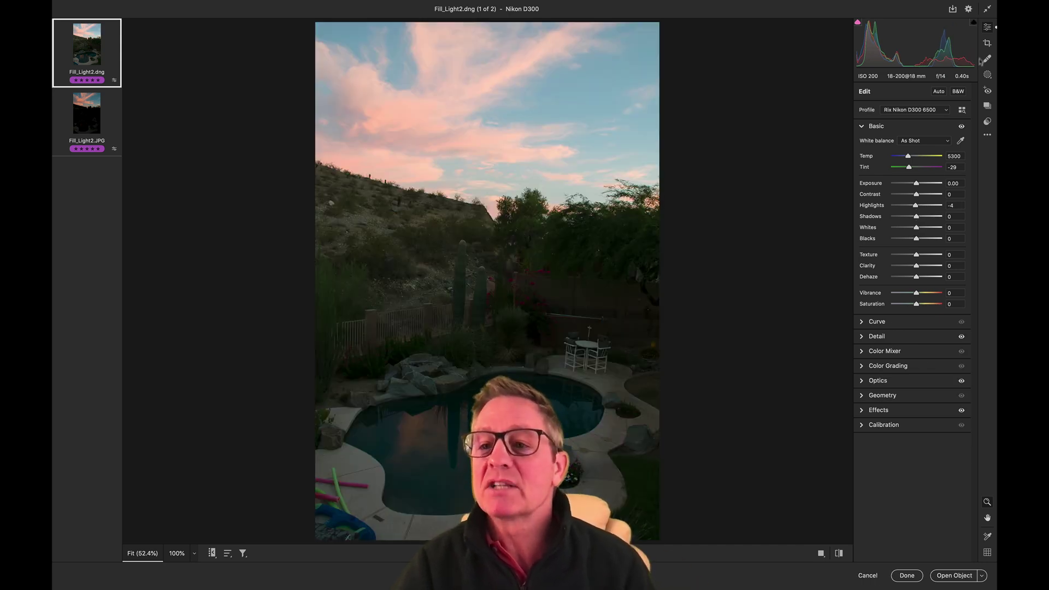
# - Preview the clipped areas while adjusting Whites, and lower Whites to -43
pyautogui.moveTo(969, 50)
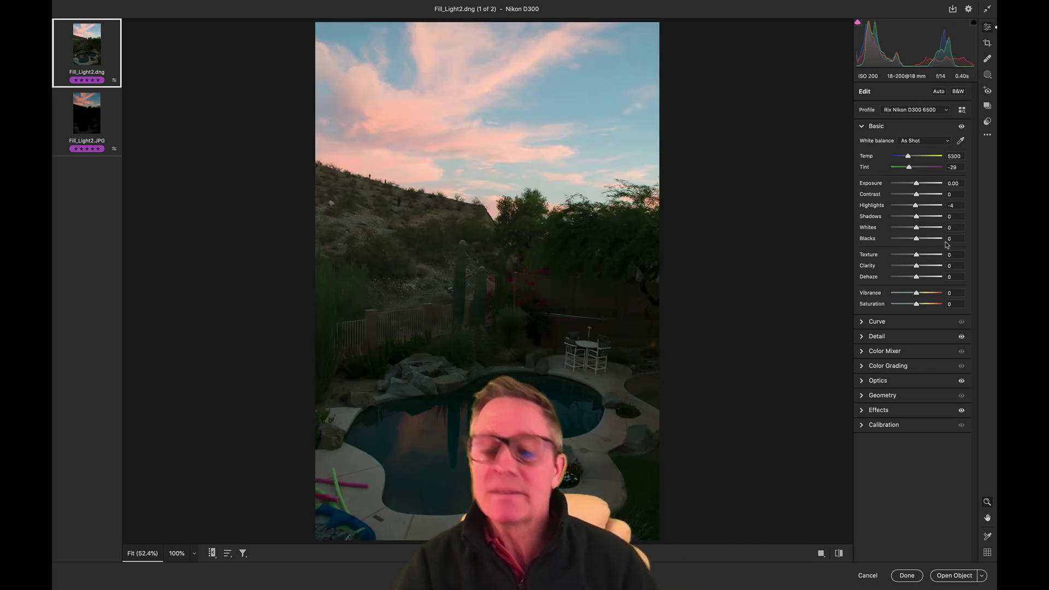
pyautogui.press('alt')
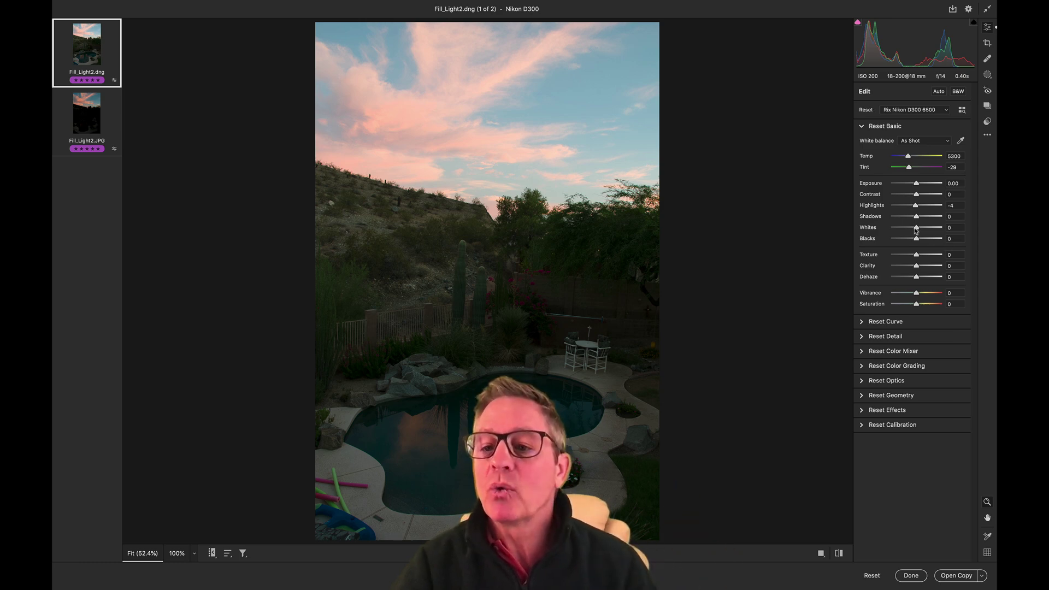
pyautogui.moveTo(916, 229); pyautogui.dragTo(916, 228)
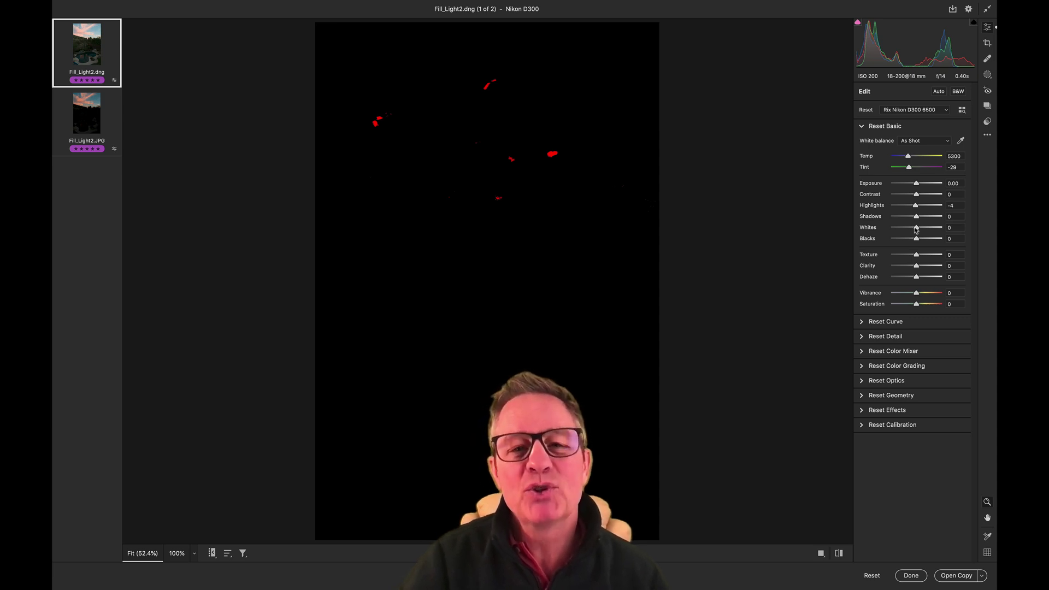
pyautogui.moveTo(916, 230); pyautogui.dragTo(905, 231)
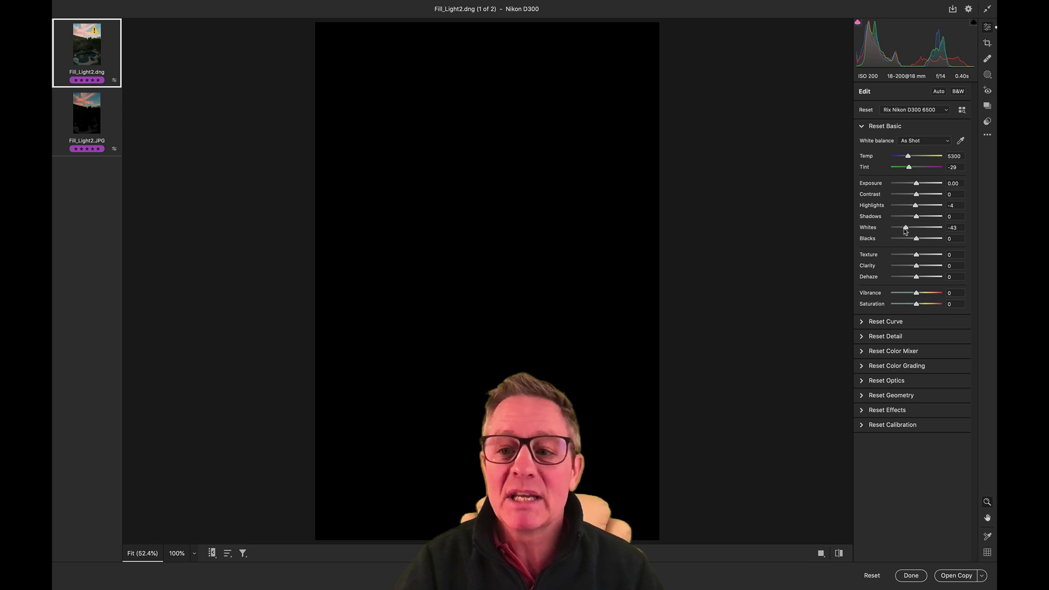
pyautogui.moveTo(905, 231); pyautogui.dragTo(905, 231)
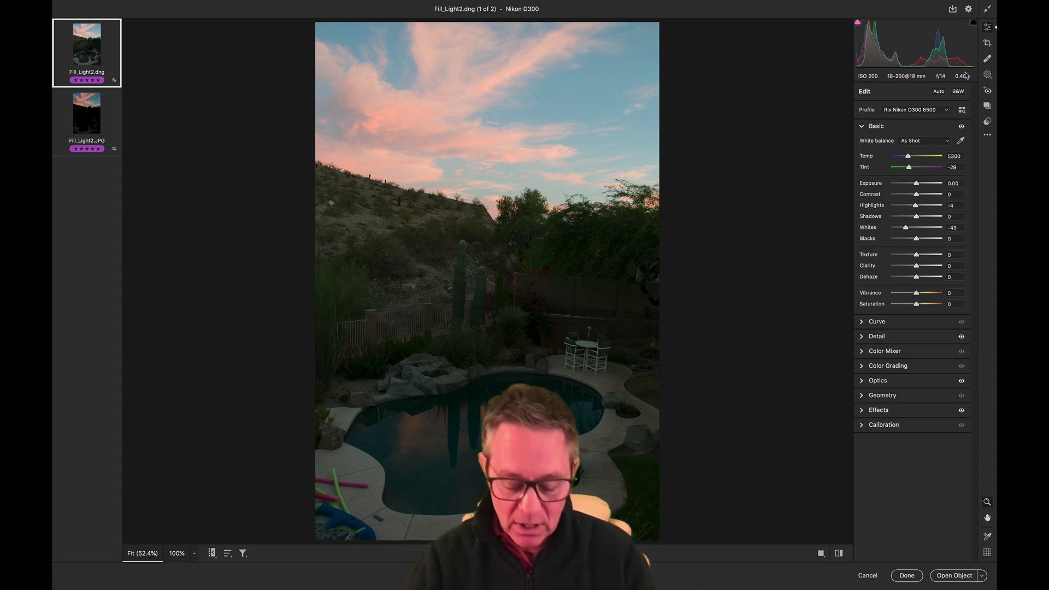
# - Turn on the highlight and shadow clipping warnings and apply the overall Auto adjustments
pyautogui.press('o')
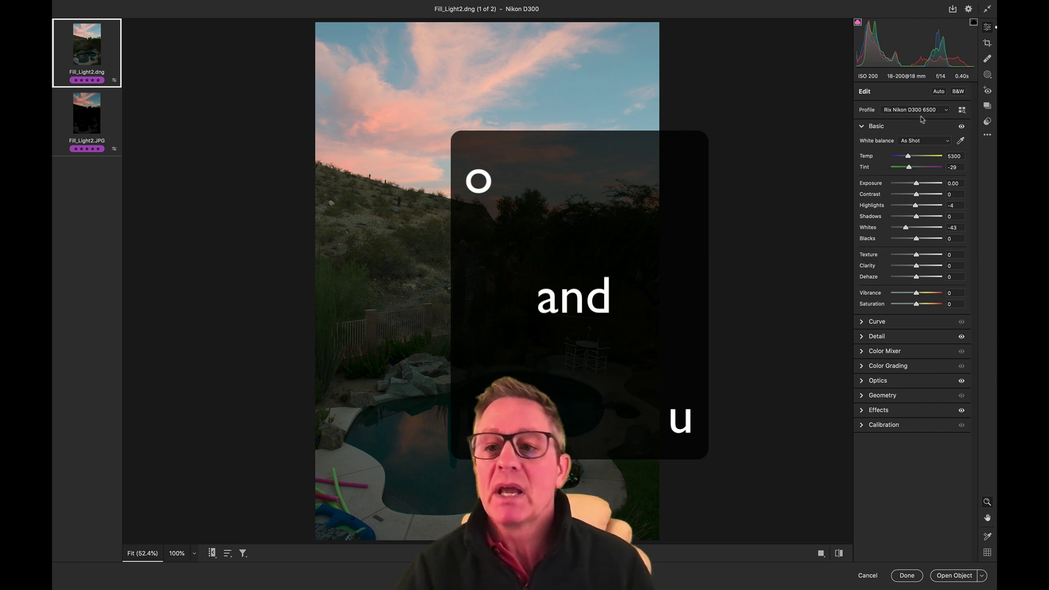
pyautogui.click(938, 92)
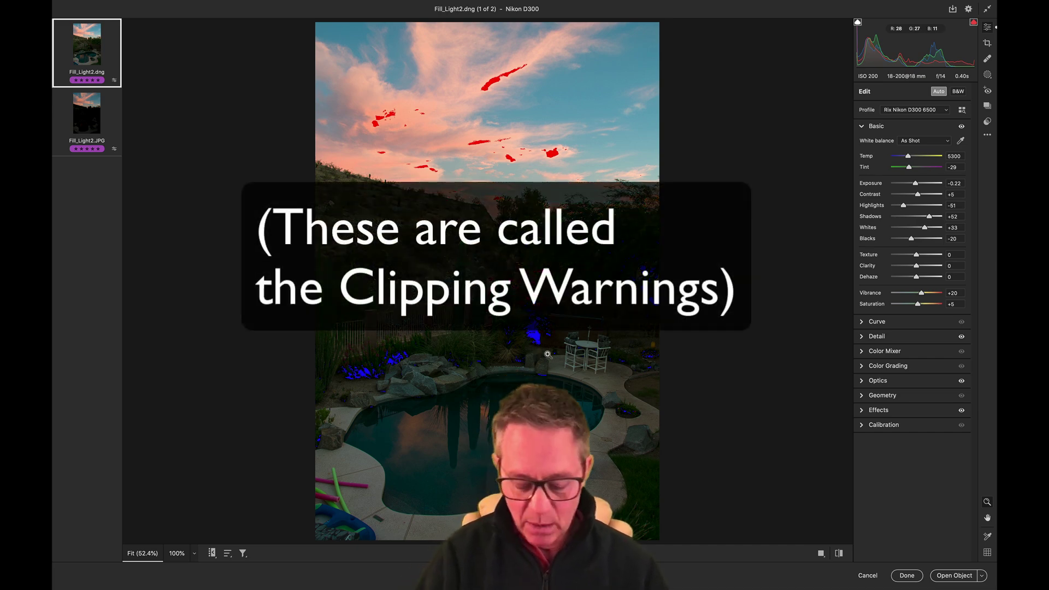
# - Toggle the highlight and shadow clipping warnings off and on to examine the clipped areas of the photo
pyautogui.press('o')
pyautogui.press('o')
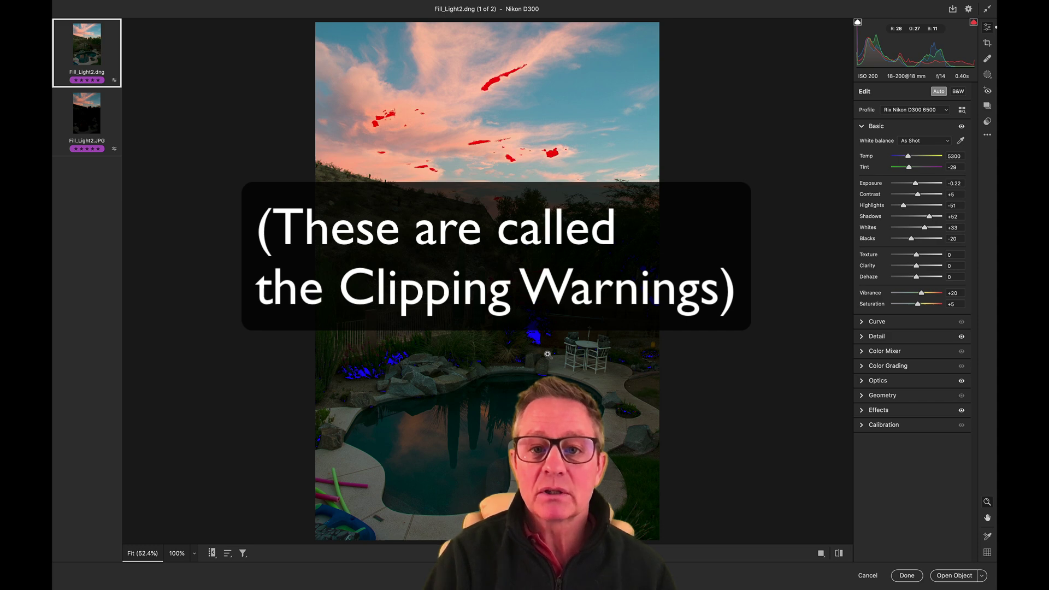
pyautogui.press('o')
pyautogui.press('o')
pyautogui.press('u')
pyautogui.press('u')
pyautogui.press('u')
pyautogui.press('u')
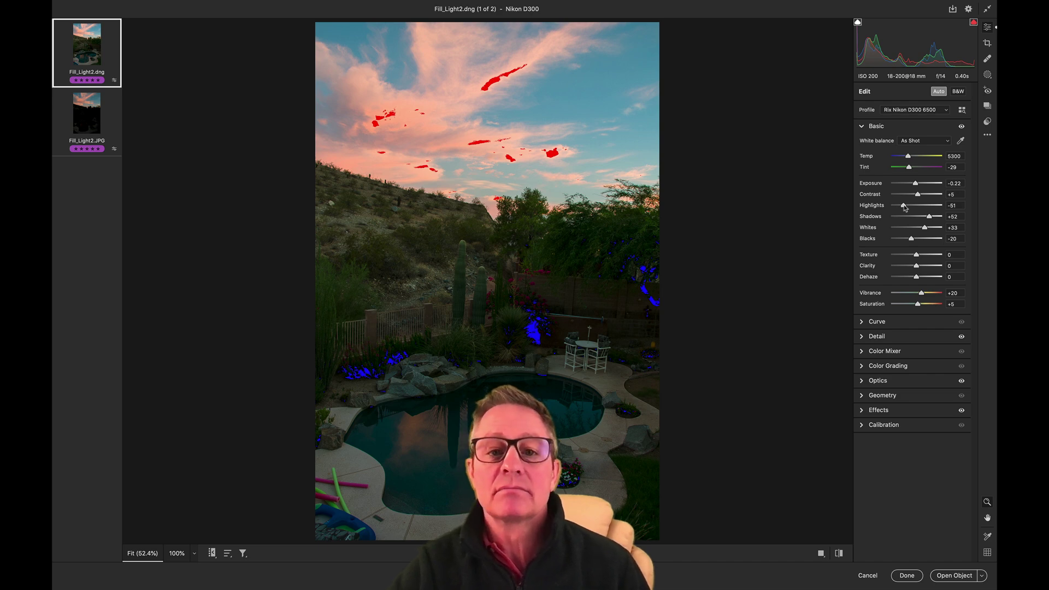
# - Remove the marked clipping by setting Highlights to -74, Whites to -2, Shadows to +100 and Blacks to +22
pyautogui.moveTo(904, 207); pyautogui.dragTo(898, 209)
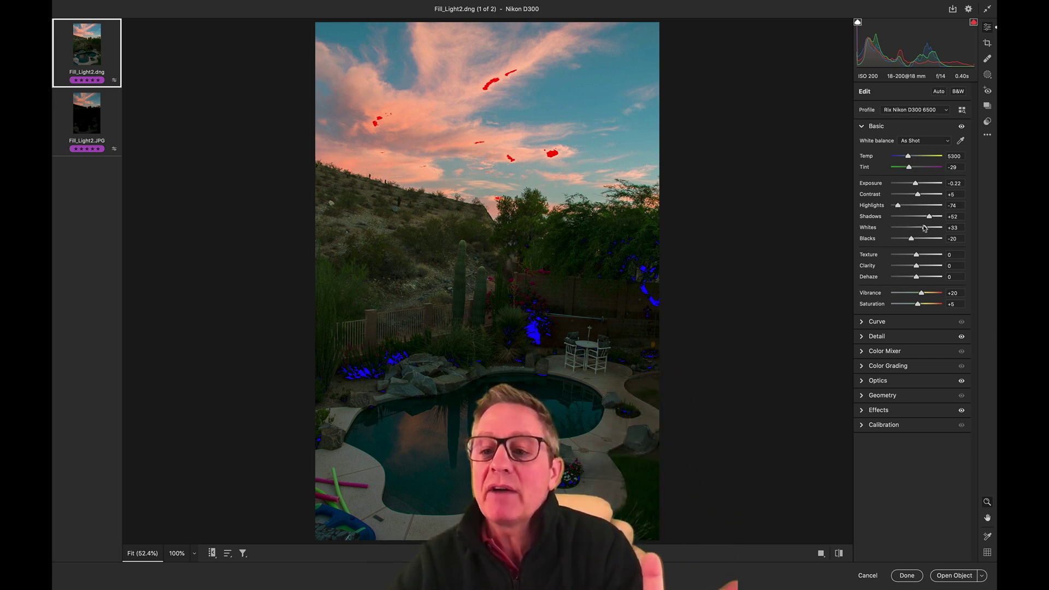
pyautogui.moveTo(923, 228); pyautogui.dragTo(916, 229)
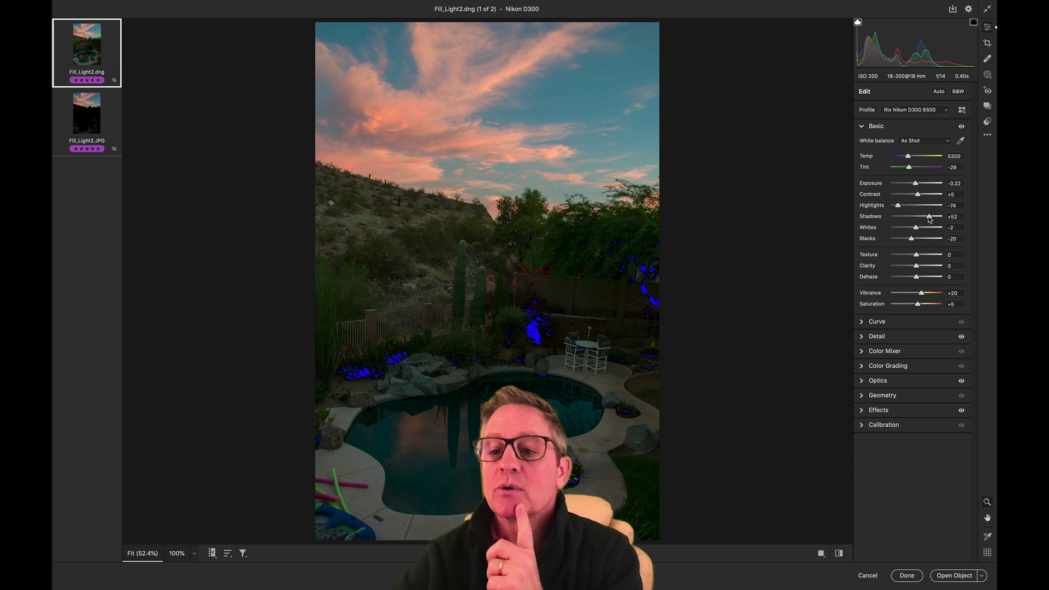
pyautogui.moveTo(935, 219); pyautogui.dragTo(947, 218)
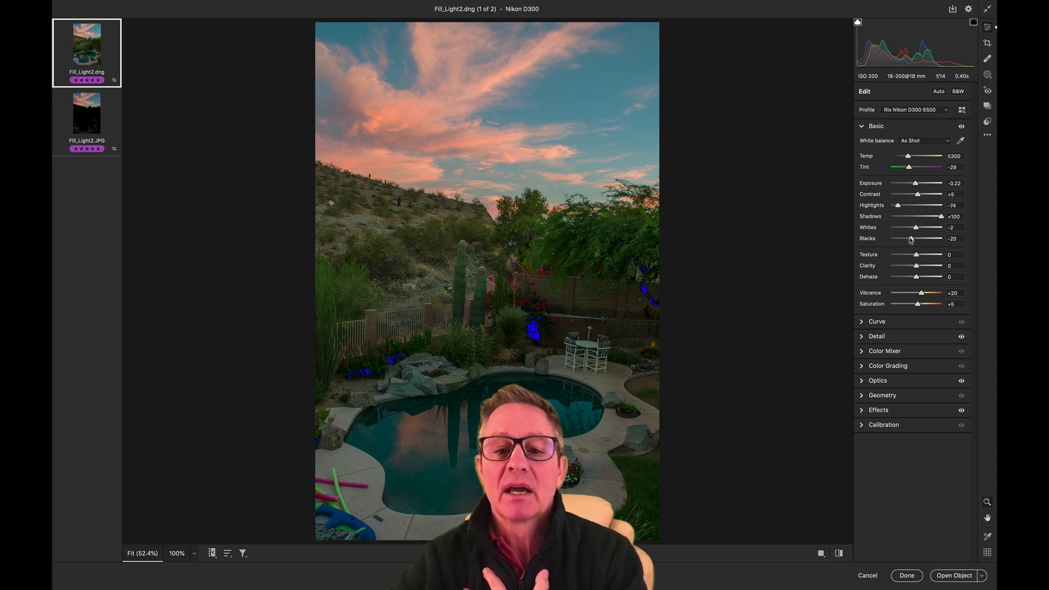
pyautogui.moveTo(910, 239); pyautogui.dragTo(917, 239)
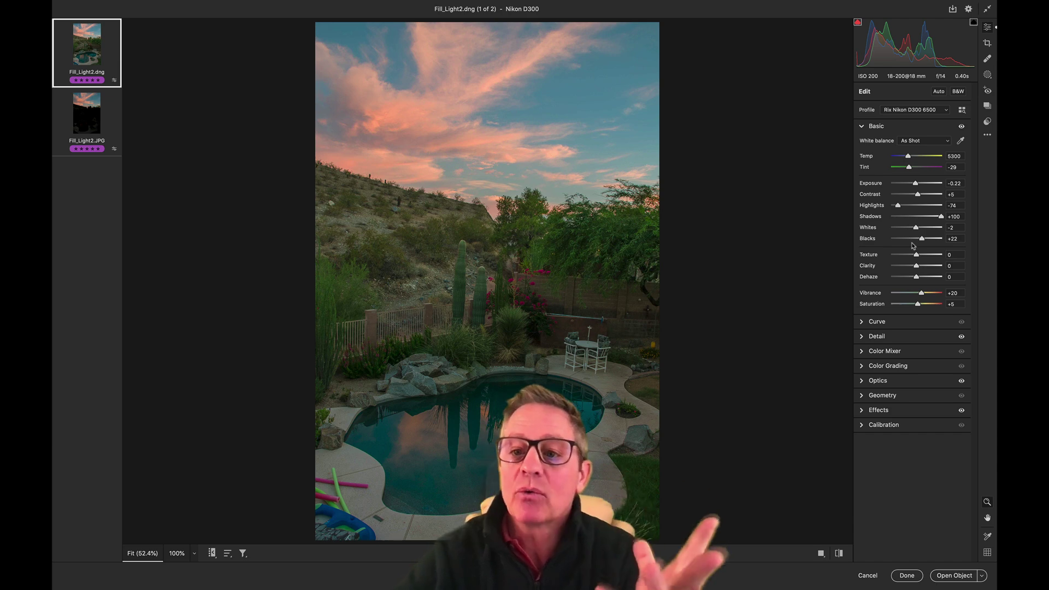
# - Raise Contrast to +31 and compensate by lowering Highlights to -87 and Whites to -24
pyautogui.moveTo(918, 195)
pyautogui.mouseDown()
pyautogui.moveTo(928, 195)
pyautogui.moveTo(899, 199)
pyautogui.moveTo(923, 200)
pyautogui.mouseUp()
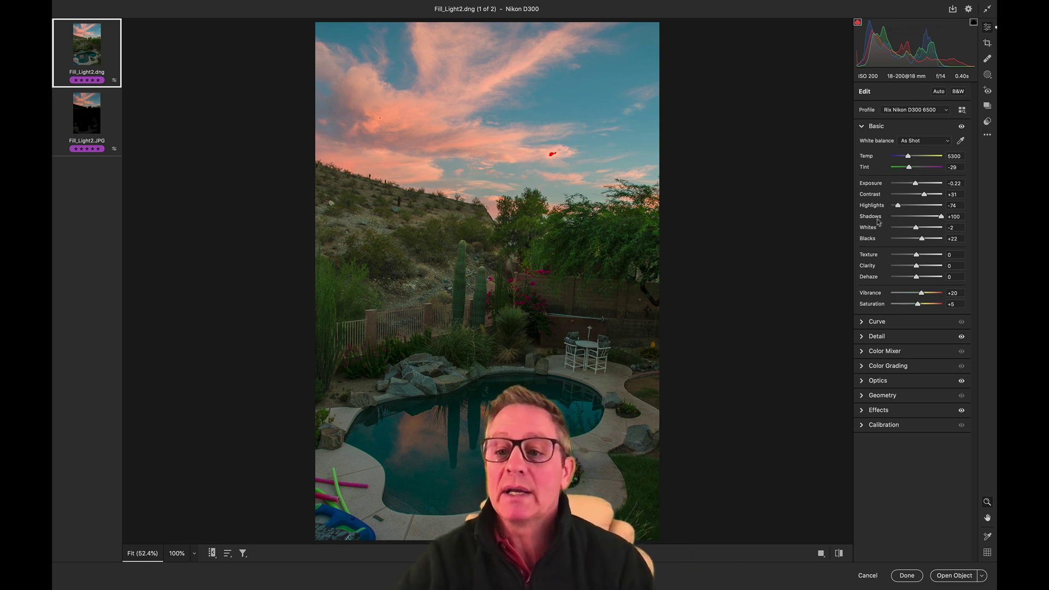
pyautogui.moveTo(896, 206); pyautogui.dragTo(909, 228)
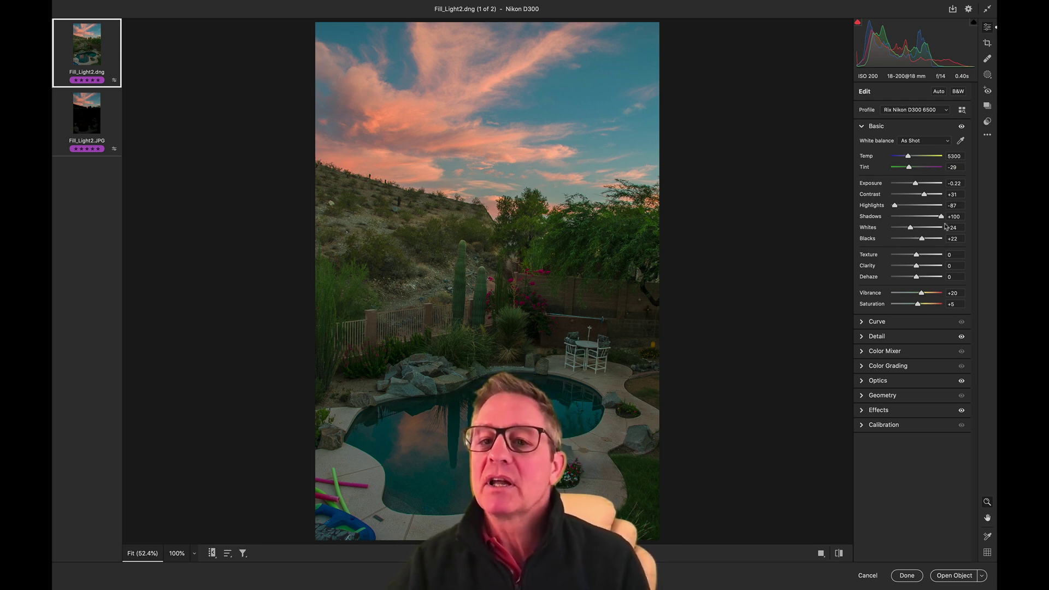
# - Set Texture to +61, Clarity to +59 and Dehaze to +26 in the Basic adjustments
pyautogui.click(860, 128)
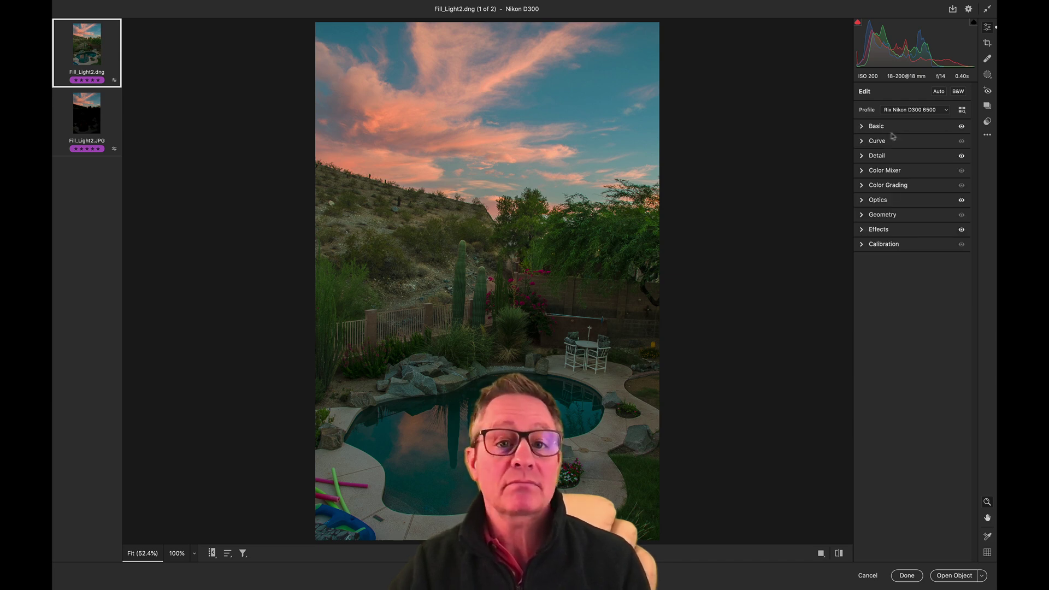
pyautogui.click(861, 128)
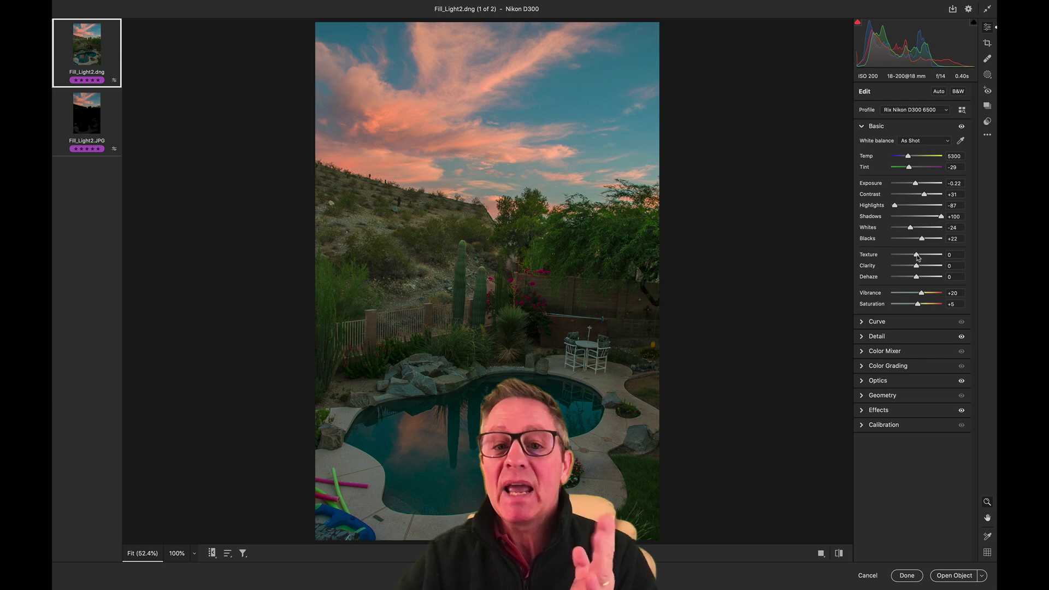
pyautogui.moveTo(917, 257)
pyautogui.mouseDown()
pyautogui.moveTo(933, 257)
pyautogui.moveTo(922, 277)
pyautogui.mouseUp()
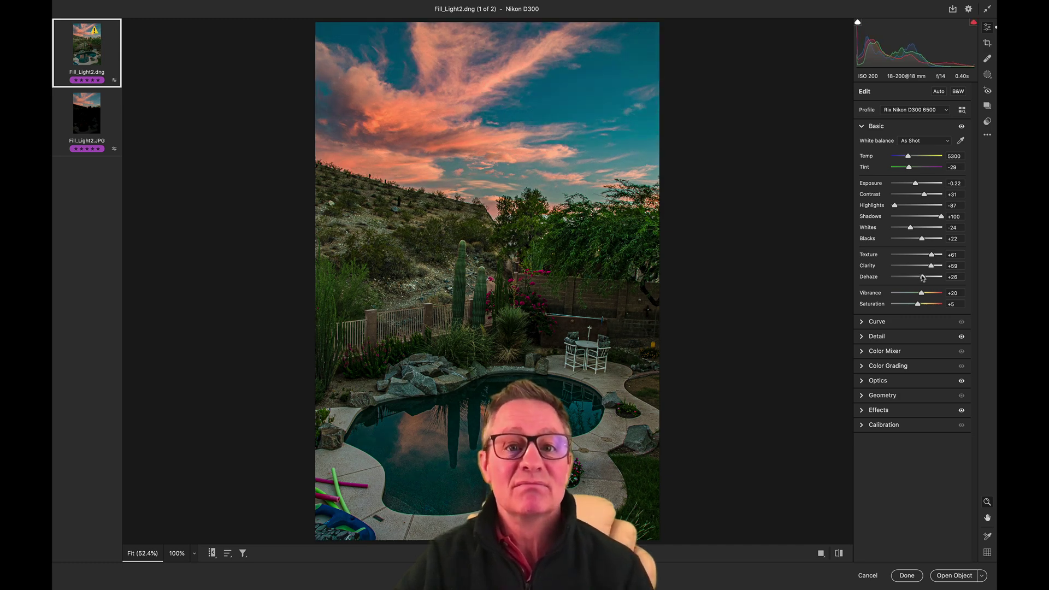
# - Reset Dehaze, Clarity and Texture to 0, and set Texture to +52 and Clarity to +61
pyautogui.press('super+z')
pyautogui.press('super+z')
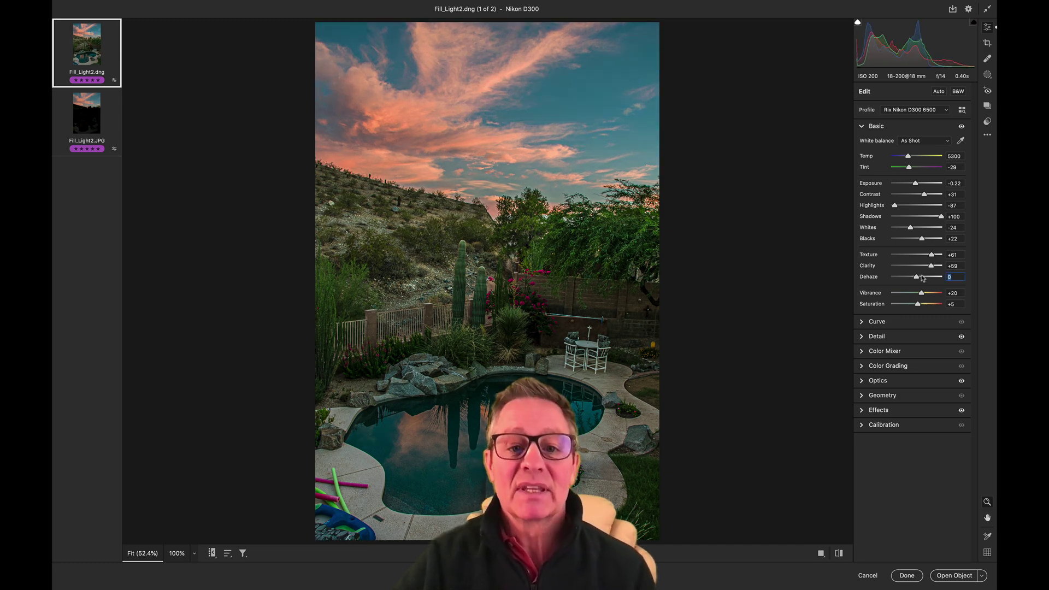
pyautogui.press('super+z')
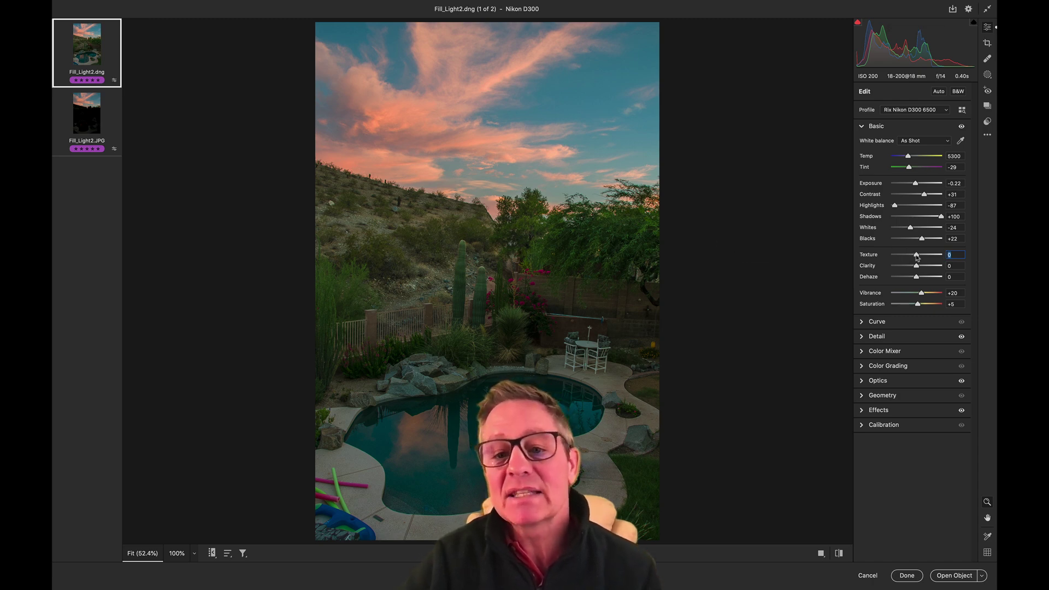
pyautogui.moveTo(916, 256)
pyautogui.mouseDown()
pyautogui.moveTo(928, 256)
pyautogui.moveTo(897, 262)
pyautogui.moveTo(930, 259)
pyautogui.mouseUp()
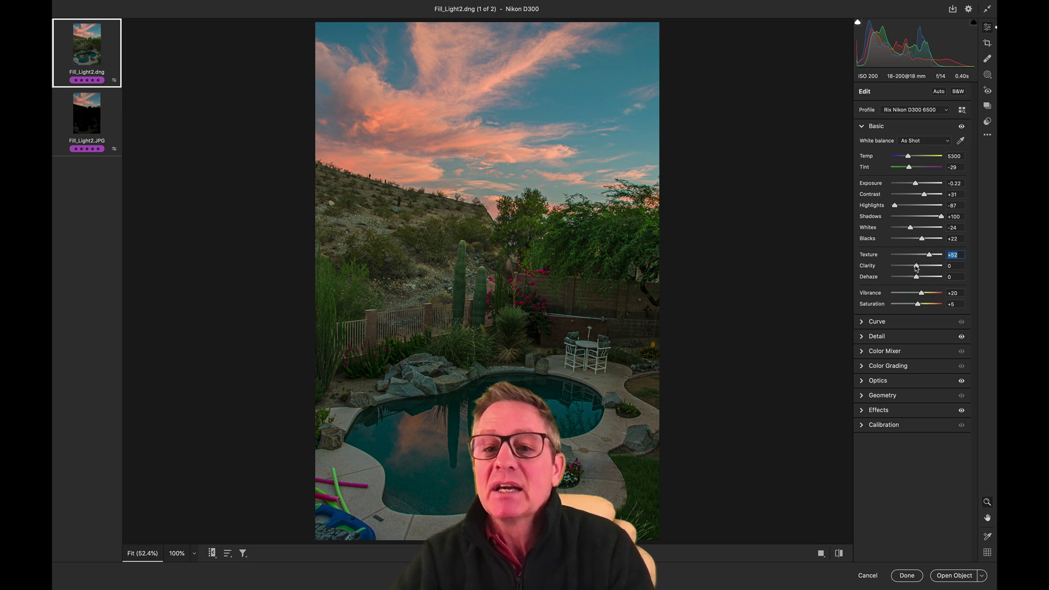
pyautogui.moveTo(916, 267); pyautogui.dragTo(931, 267)
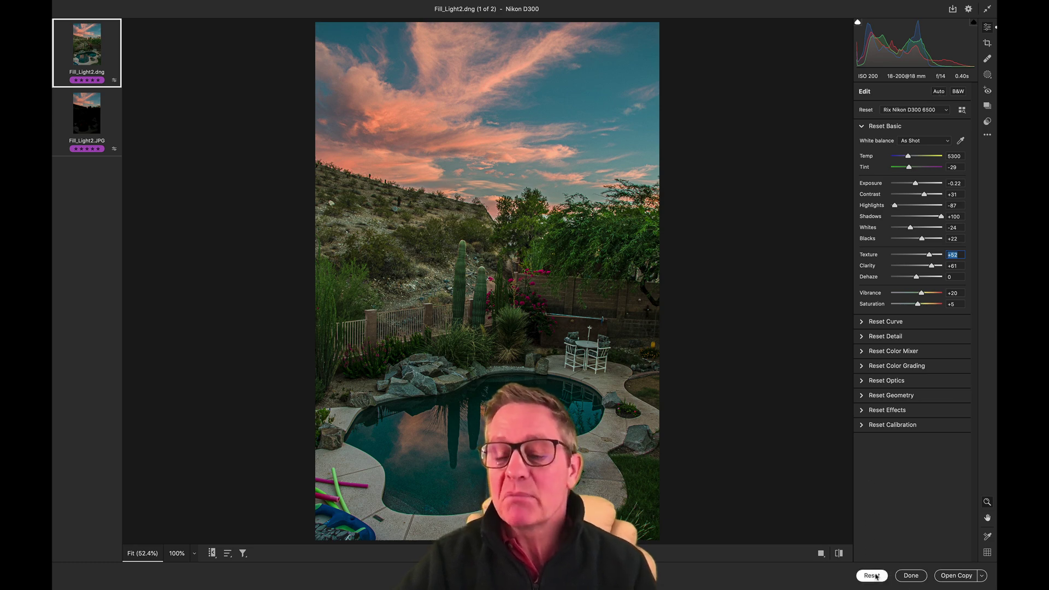
# - Reset all edits of Fill_Light2.dng and apply the Auto tone values to it
pyautogui.keyDown('alt'); pyautogui.click(867, 576); pyautogui.keyUp('alt')
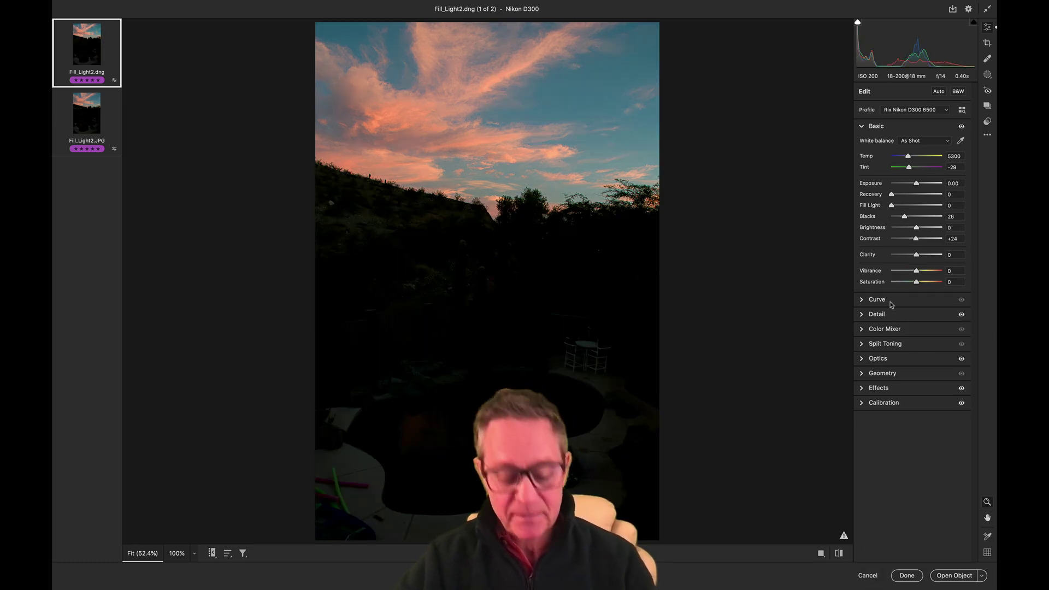
pyautogui.hotkey('ctrl', 'z')
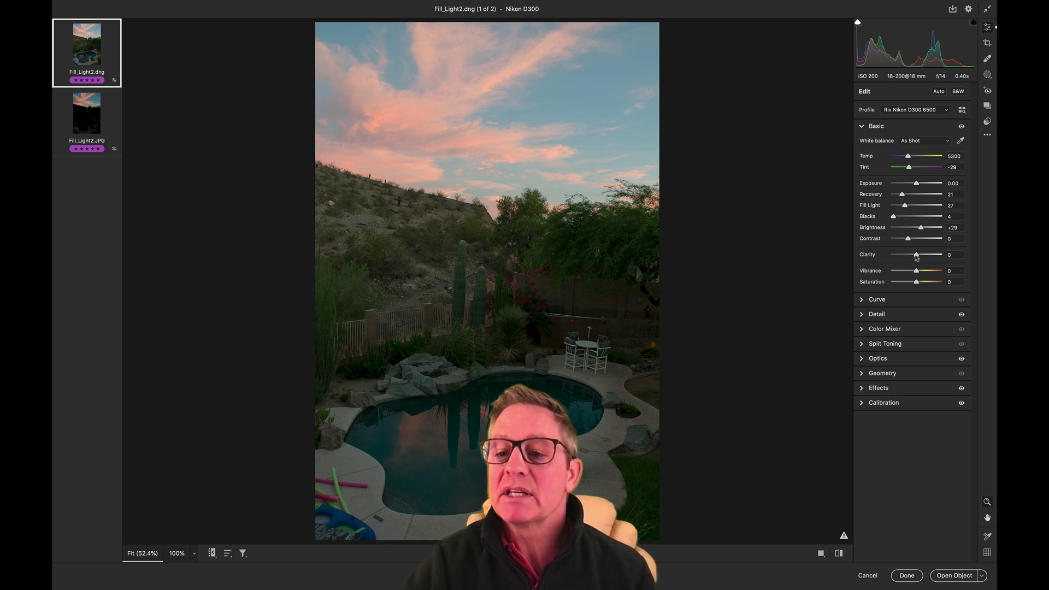
# - Update the photo to the current process version and set Clarity to +78 and Shadows to +44
pyautogui.moveTo(917, 257); pyautogui.dragTo(923, 256)
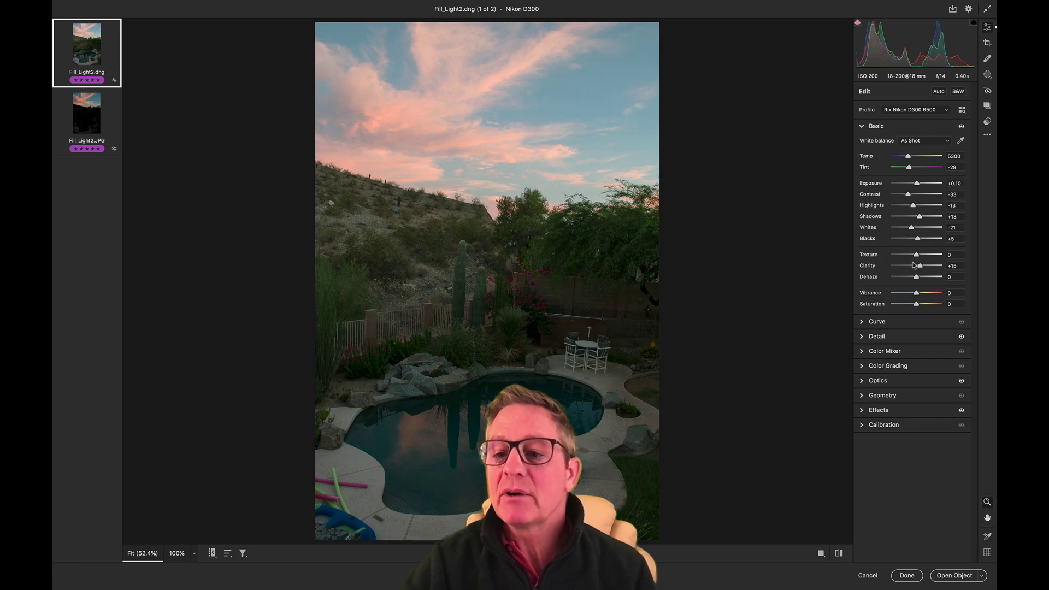
pyautogui.moveTo(914, 266); pyautogui.dragTo(935, 266)
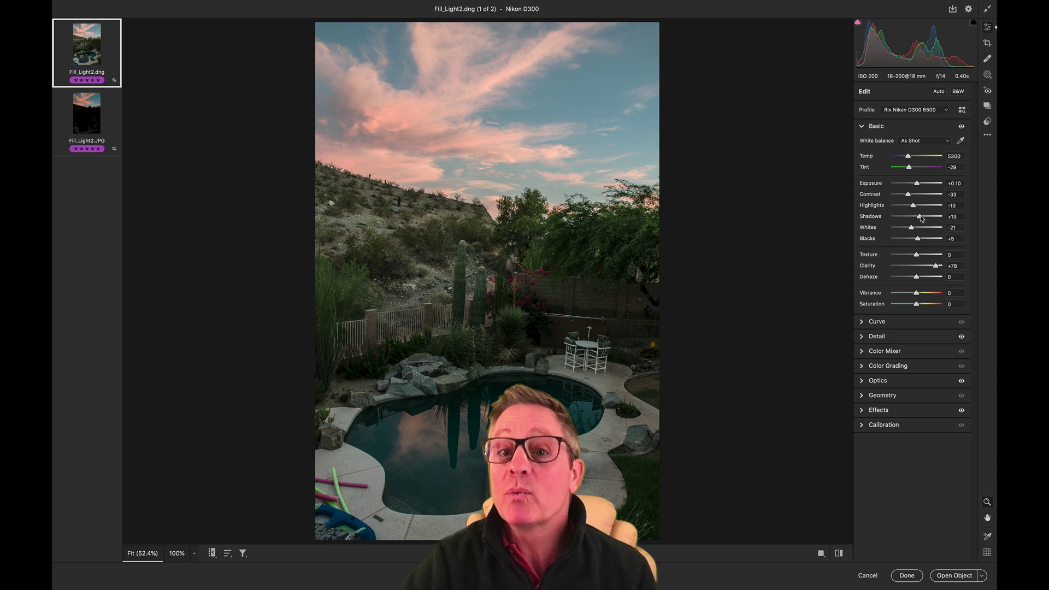
pyautogui.moveTo(920, 218); pyautogui.dragTo(927, 218)
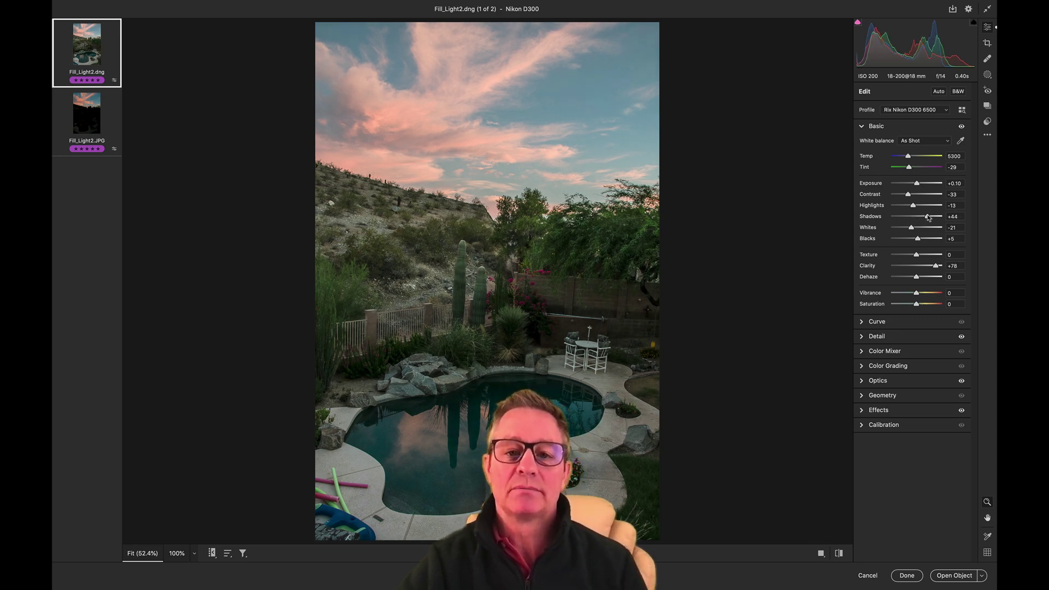
# - Compare the adjusted DNG with its unedited state and return to the edited version
pyautogui.press('\\')
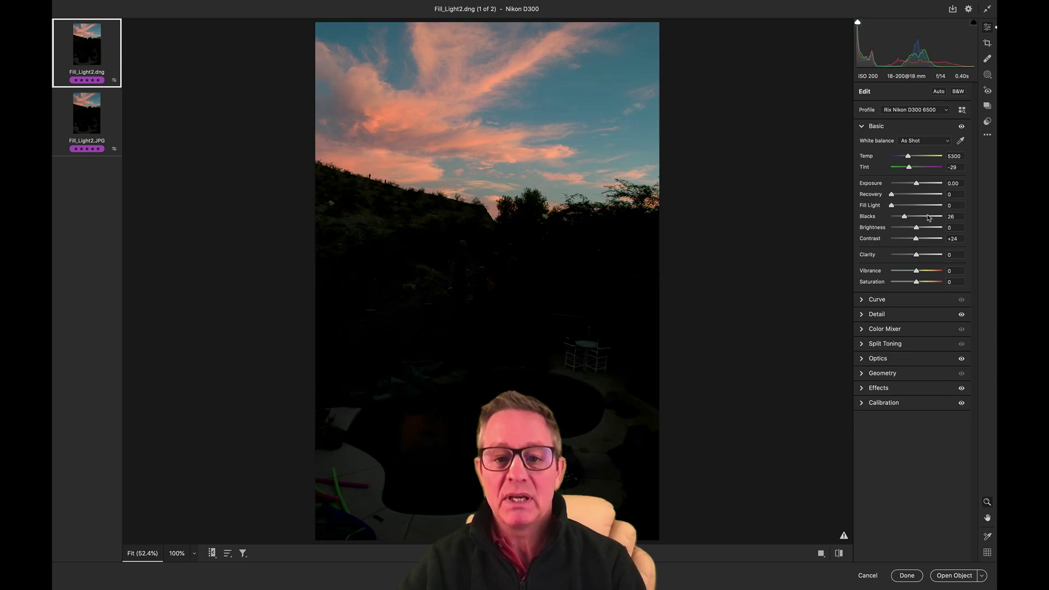
pyautogui.press('\\')
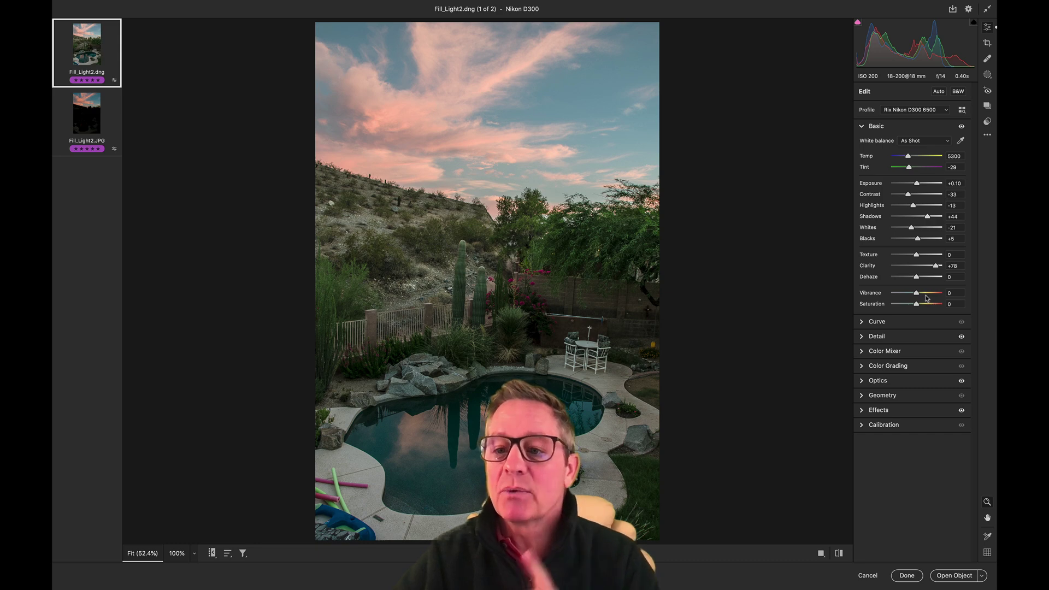
# - Set Saturation to -9 and try Vibrance at +81 and +100, resetting Vibrance to 0 each time
pyautogui.moveTo(917, 306); pyautogui.dragTo(938, 295)
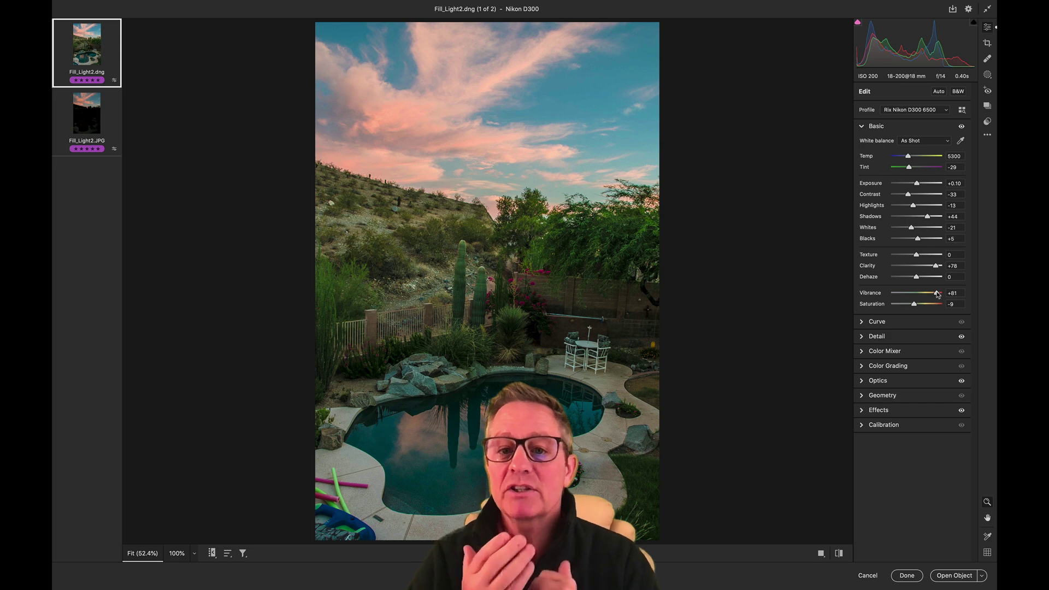
pyautogui.doubleClick(938, 294)
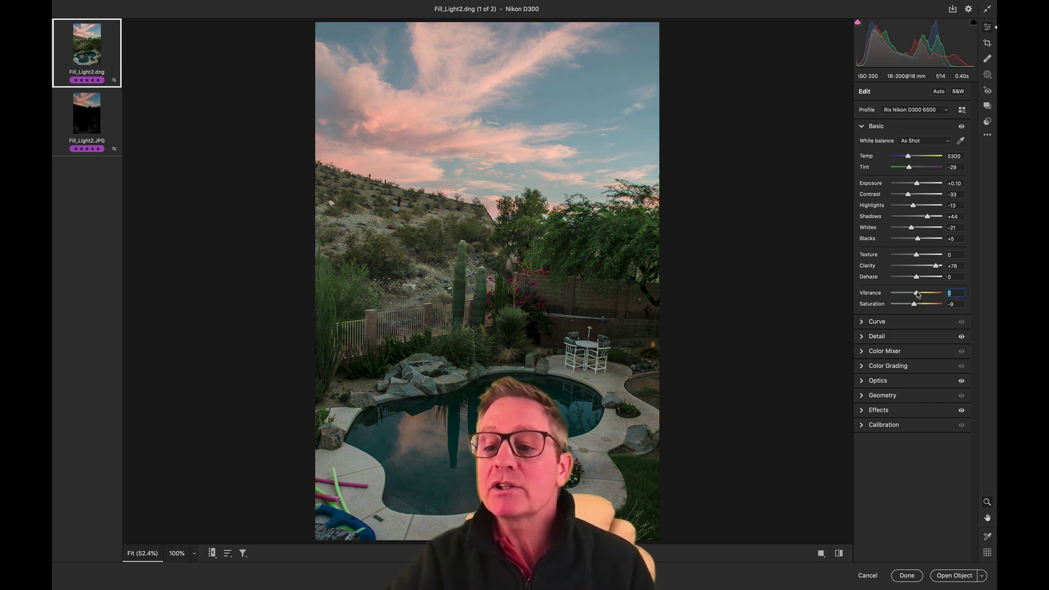
pyautogui.moveTo(918, 295); pyautogui.dragTo(946, 295)
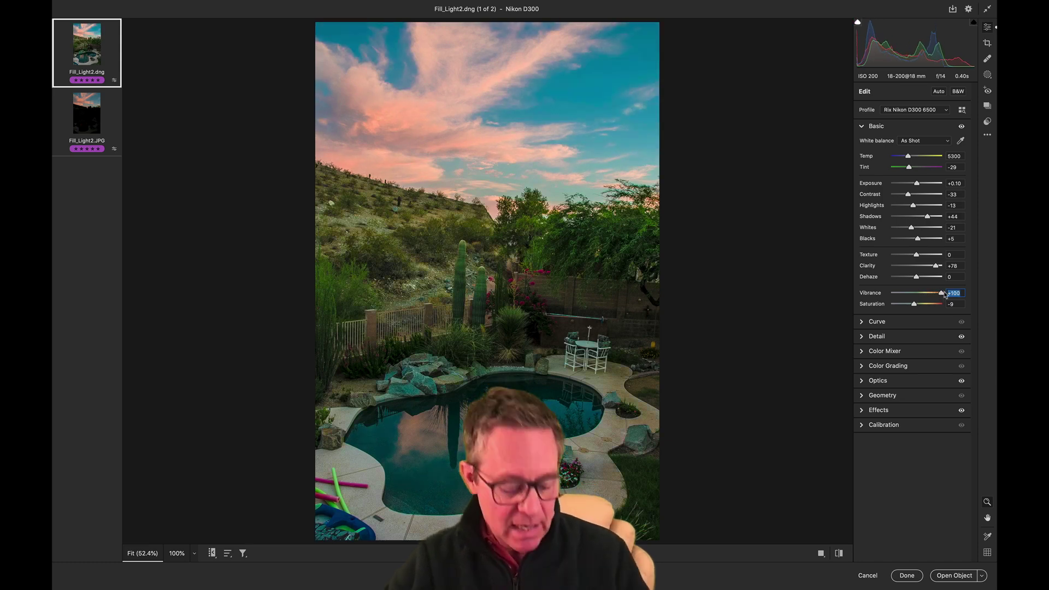
pyautogui.doubleClick(942, 294)
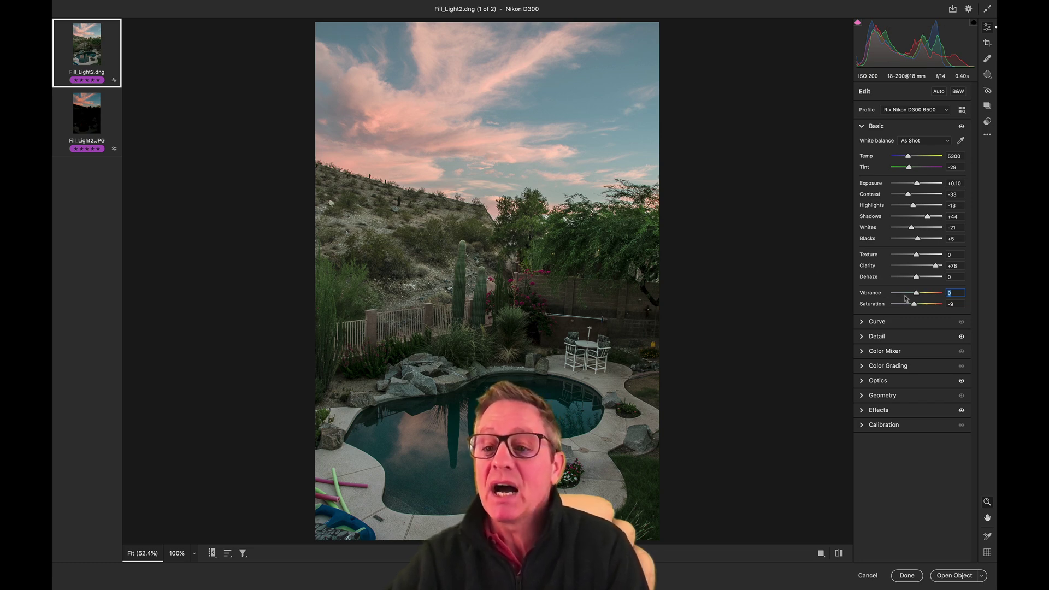
# - Try Saturation at +100 for comparison, reduce it to +4 and set Vibrance to +100
pyautogui.moveTo(914, 305); pyautogui.dragTo(946, 305)
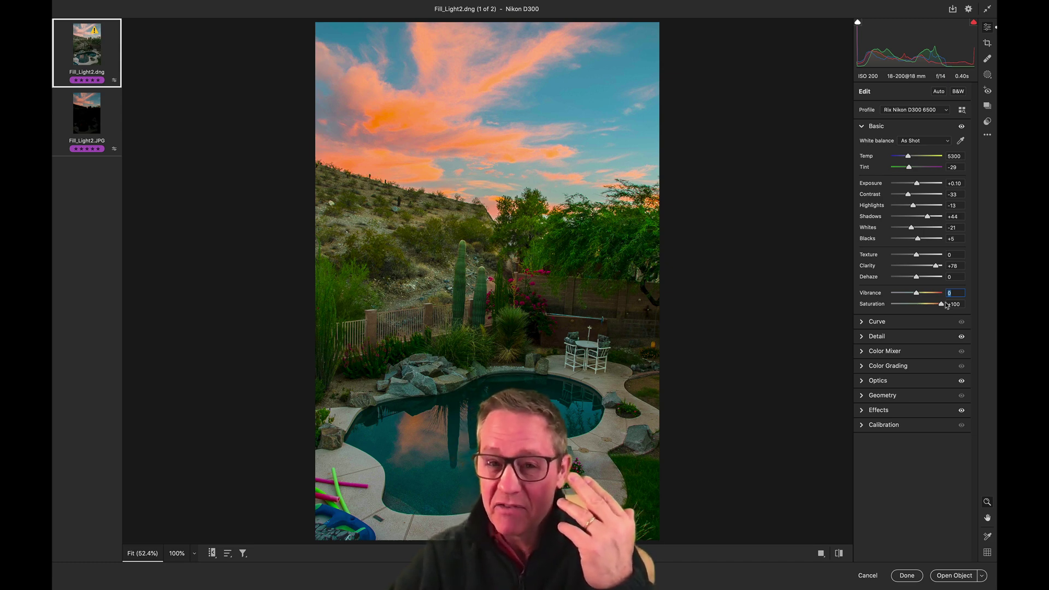
pyautogui.moveTo(946, 304)
pyautogui.mouseDown()
pyautogui.moveTo(917, 305)
pyautogui.moveTo(945, 295)
pyautogui.mouseUp()
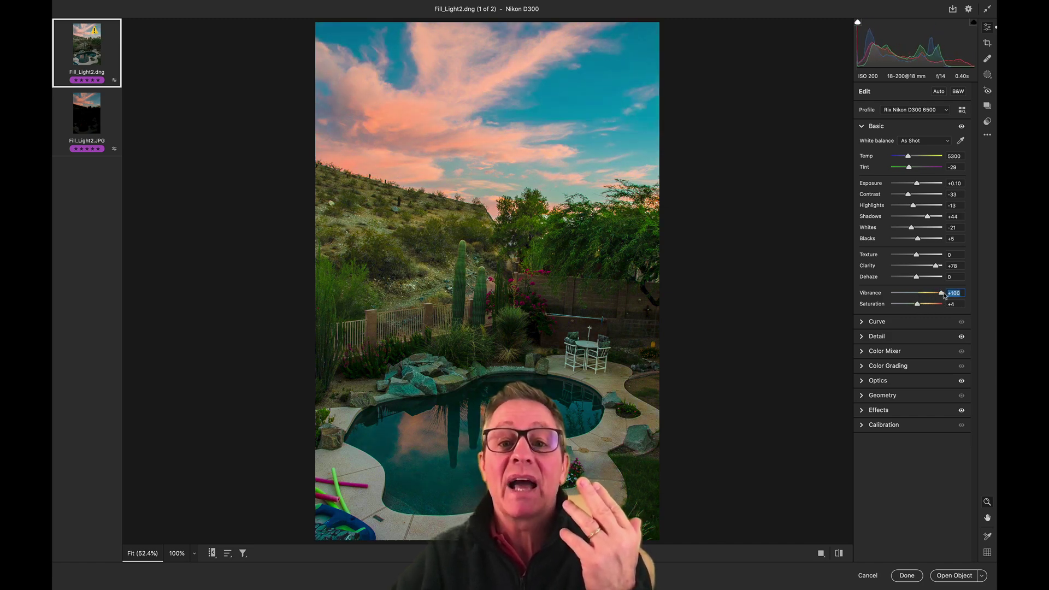